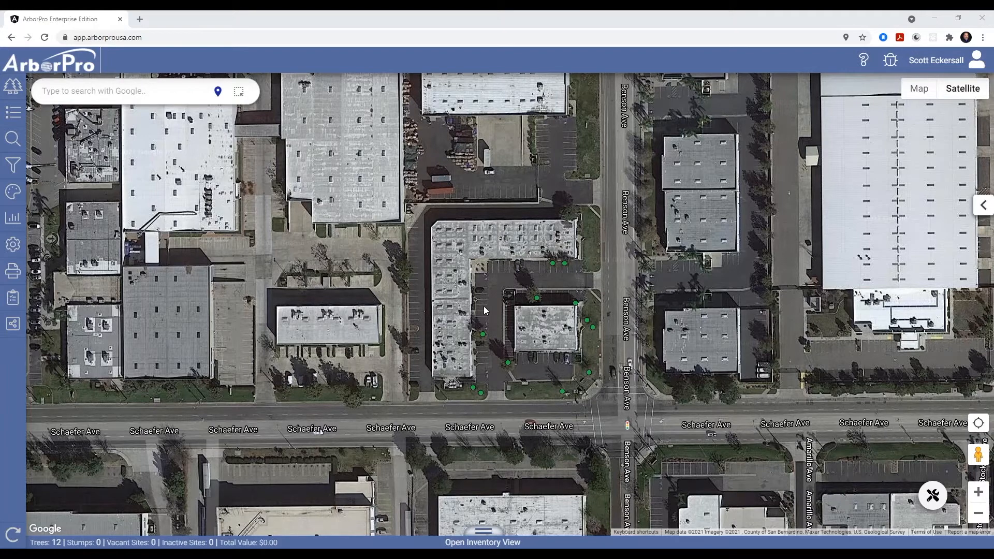
# - Start creating a new community viewer link with the share type Entire Inventory
pyautogui.click(14, 325)
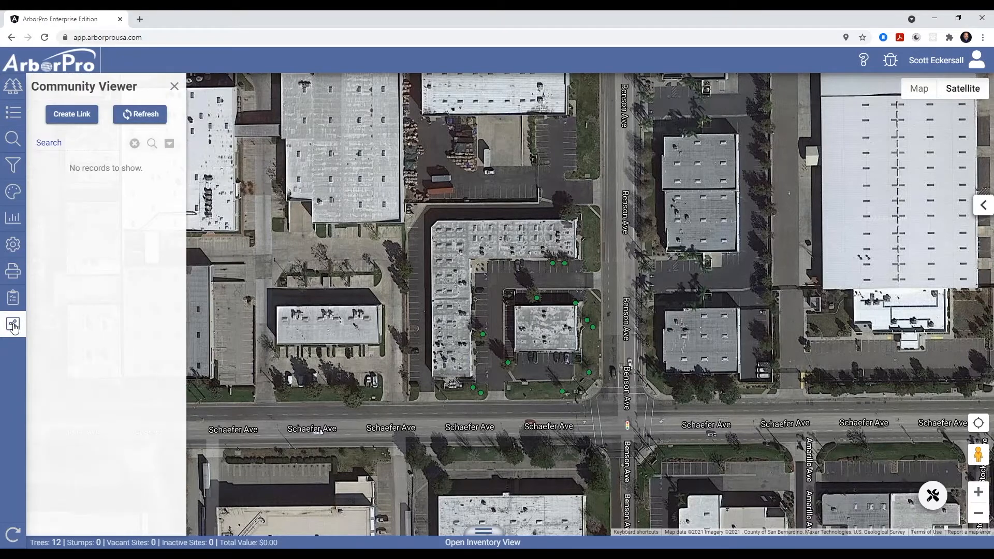
pyautogui.click(74, 118)
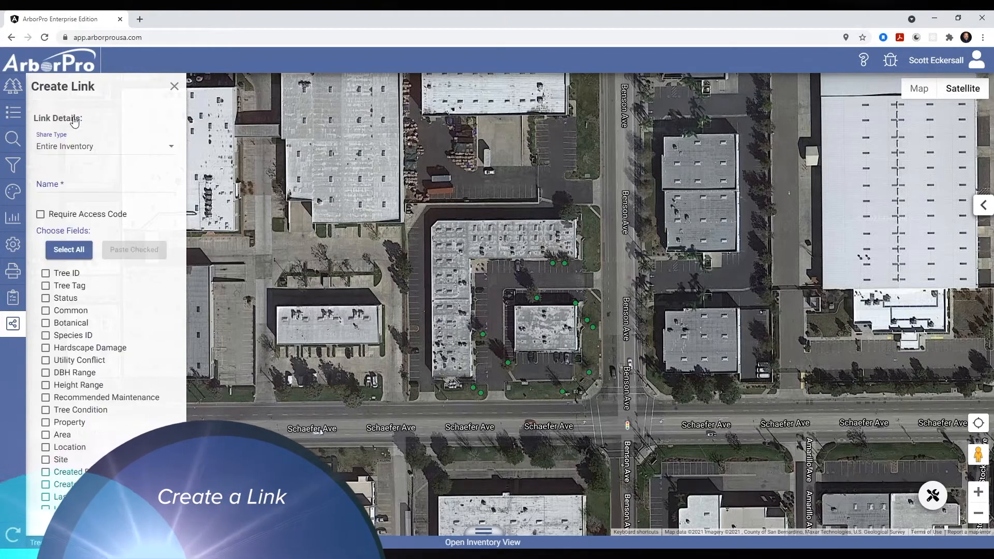
pyautogui.click(98, 149)
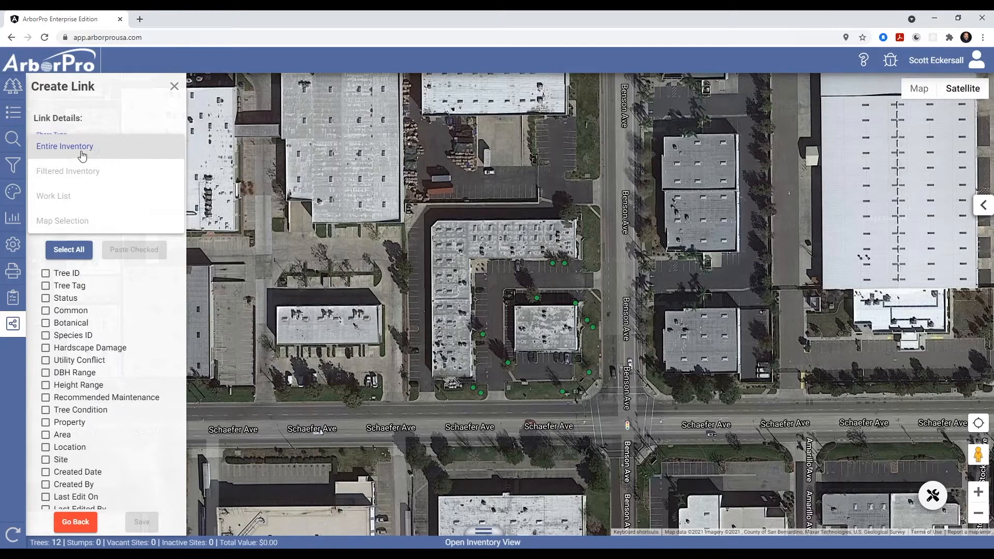
pyautogui.click(61, 150)
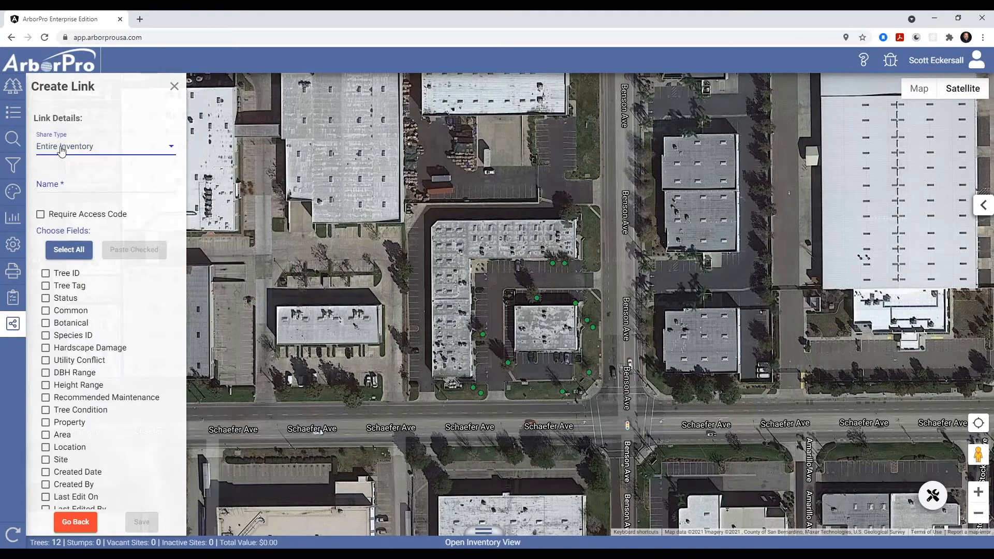
# - Name the link Schaefer Business Park
pyautogui.click(78, 186)
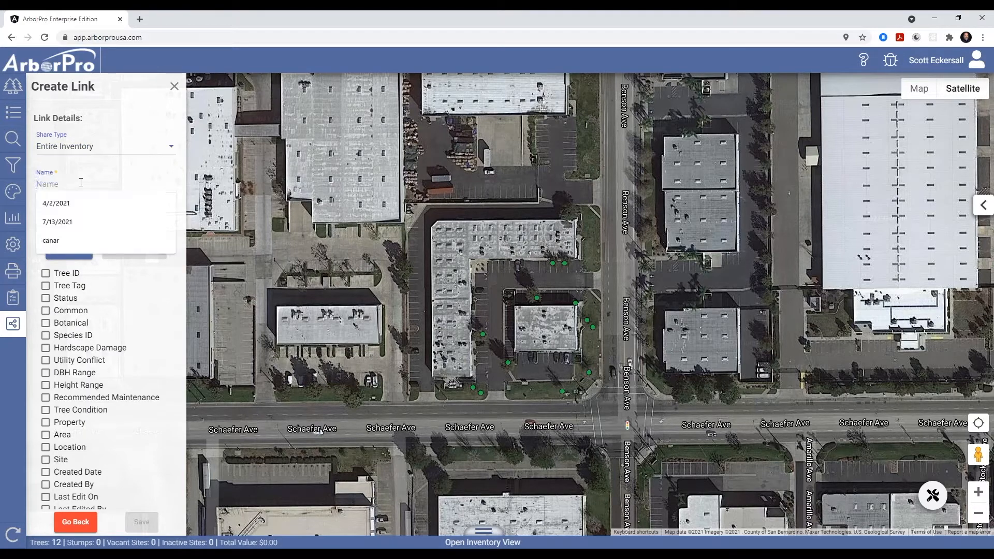
pyautogui.write('Schaefer ')
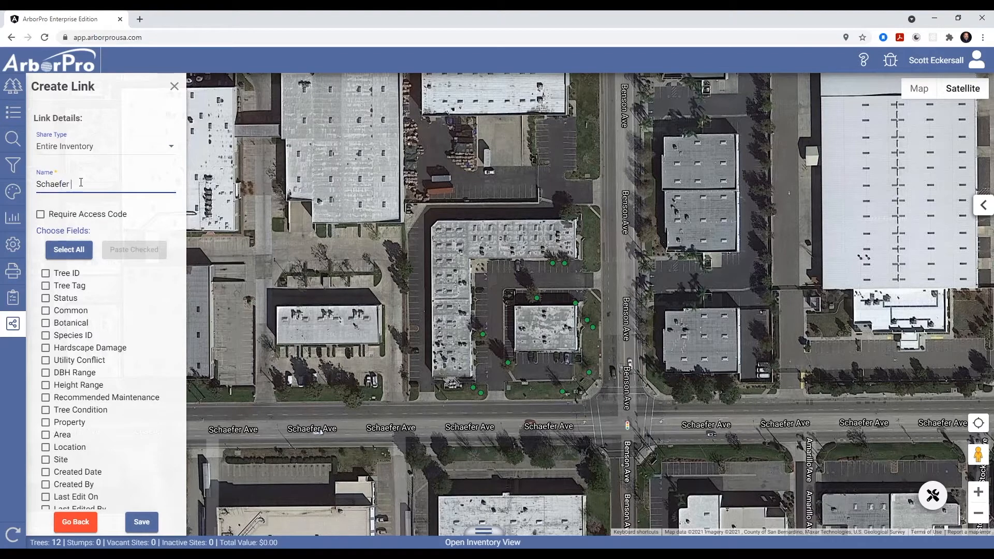
pyautogui.write('Business Park')
# - Check the Tree ID, Status, Common, Botanical, DBH Range, Height Range, Property, Area, Location and Site fields, then save the link
pyautogui.click(45, 274)
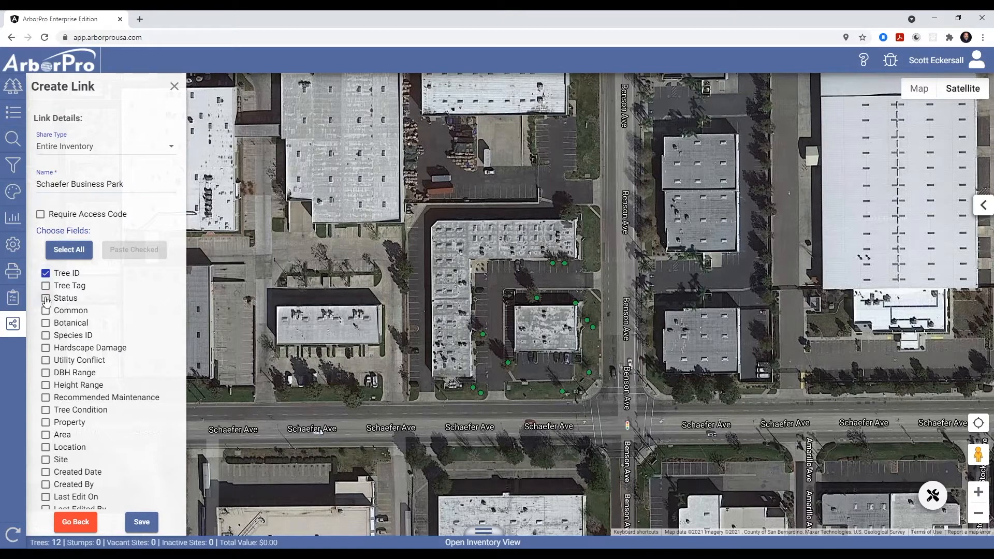
pyautogui.click(46, 298)
pyautogui.click(46, 311)
pyautogui.click(46, 323)
pyautogui.click(47, 374)
pyautogui.click(45, 385)
pyautogui.click(47, 423)
pyautogui.click(46, 435)
pyautogui.click(46, 447)
pyautogui.click(50, 463)
pyautogui.scroll(-1, 109, 427)
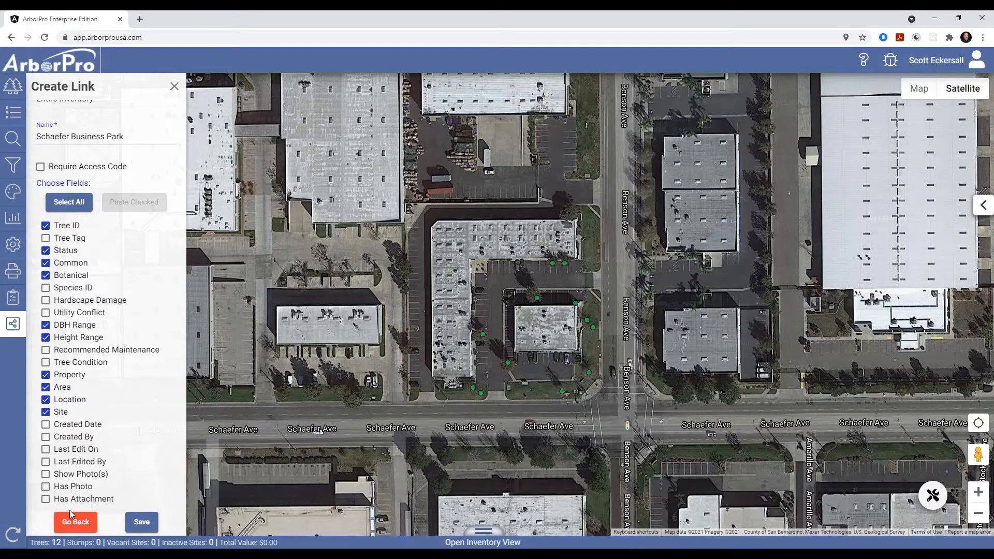
pyautogui.click(140, 522)
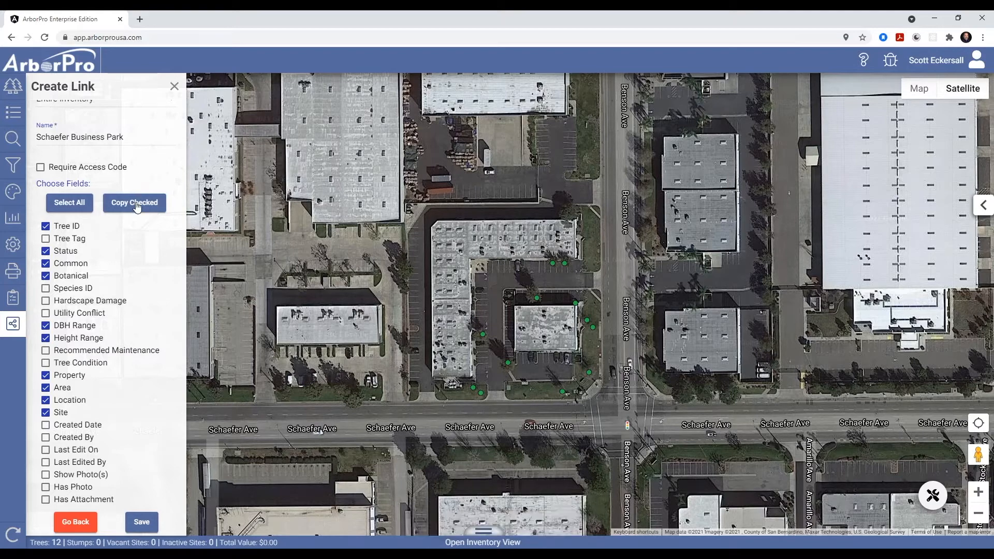
# - Open the copied share link in a new browser tab
pyautogui.click(139, 20)
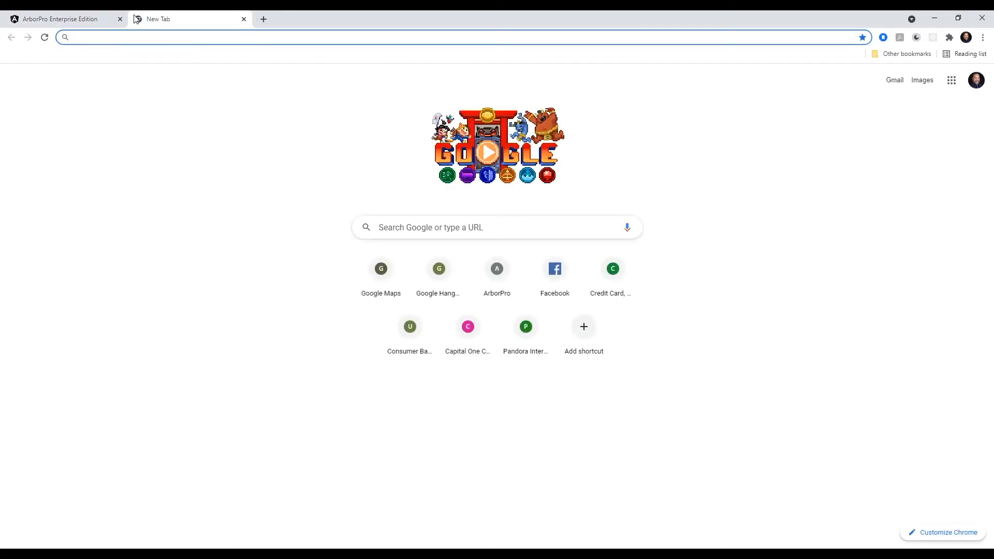
pyautogui.hotkey('ctrl', 'v')
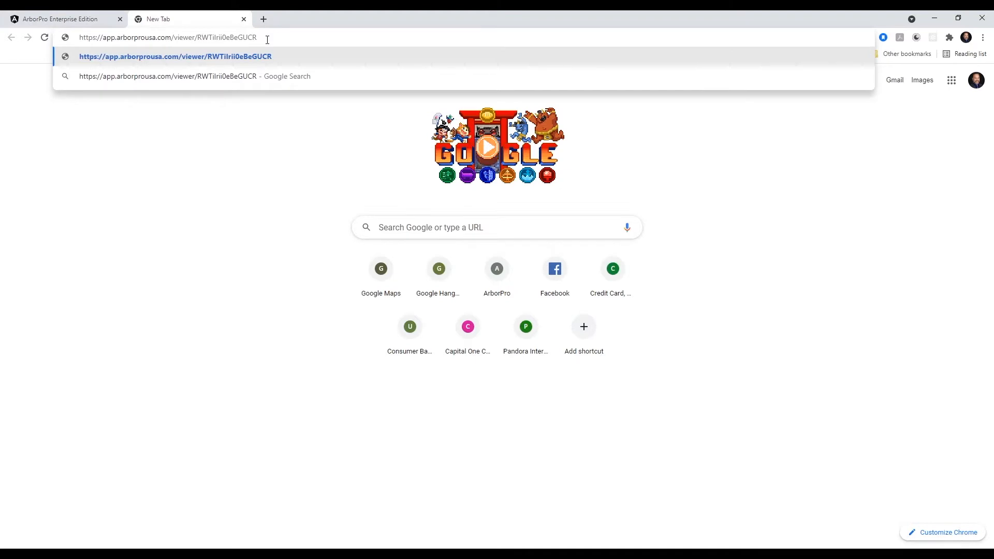
pyautogui.press('Return')
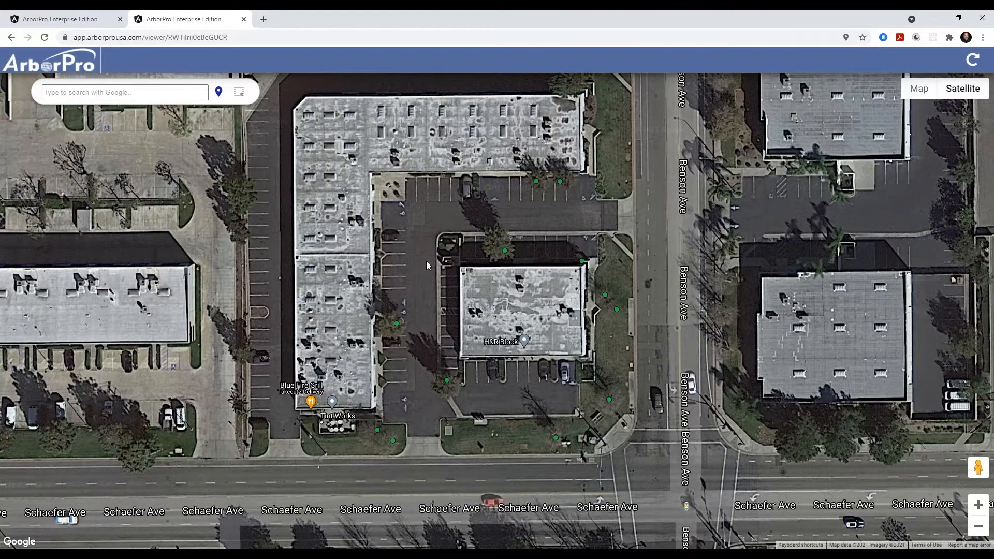
# - Inspect the shared tree data by selecting individual trees on the viewer map
pyautogui.click(536, 181)
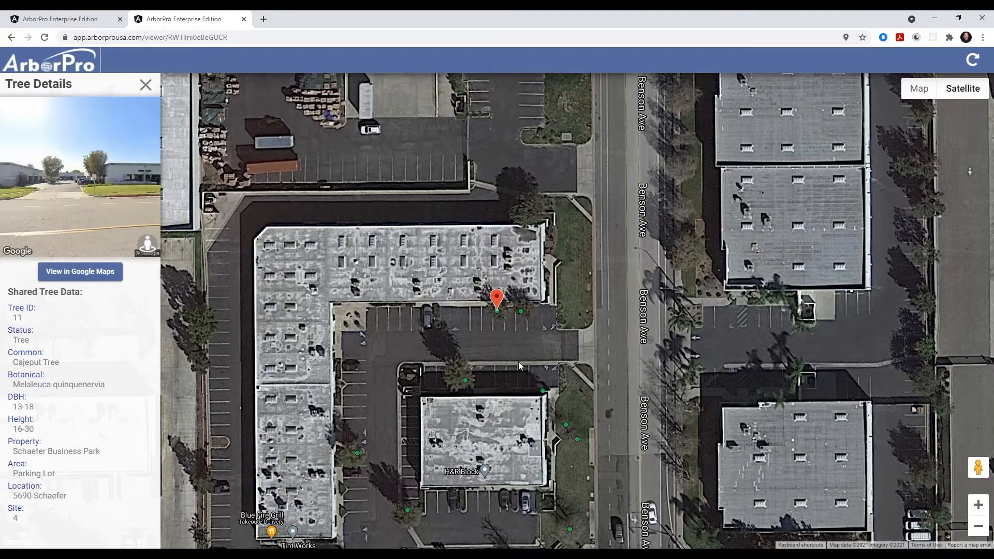
pyautogui.click(521, 312)
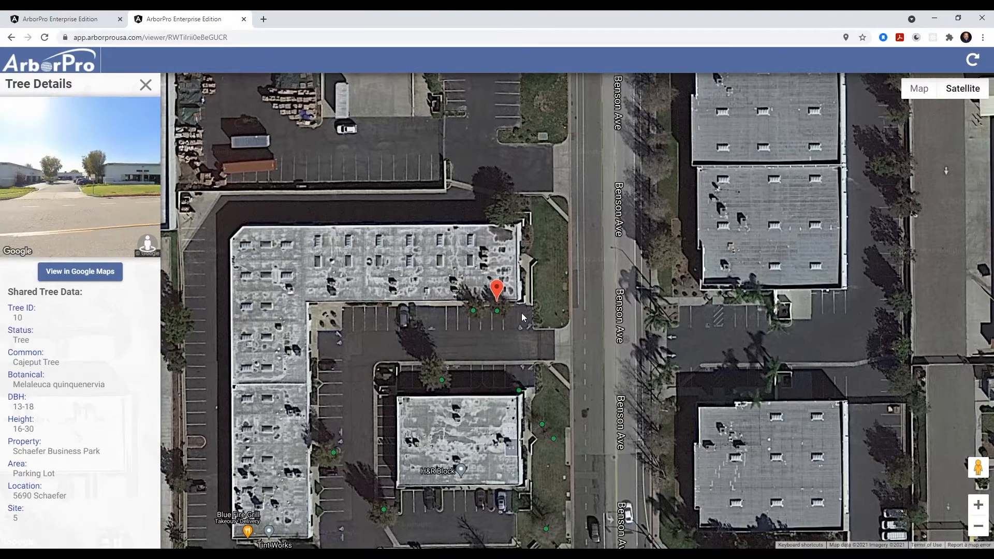
pyautogui.click(442, 381)
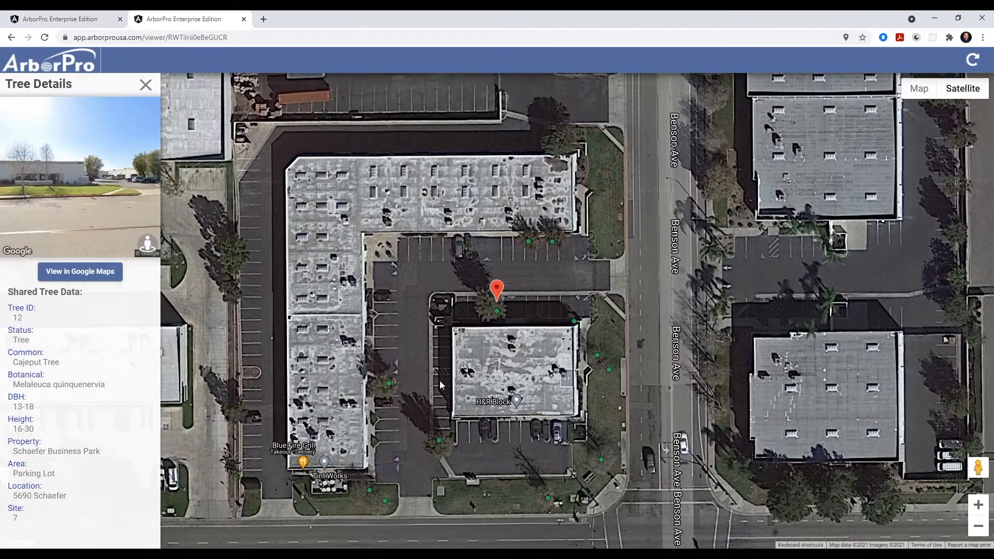
pyautogui.click(390, 384)
pyautogui.click(546, 369)
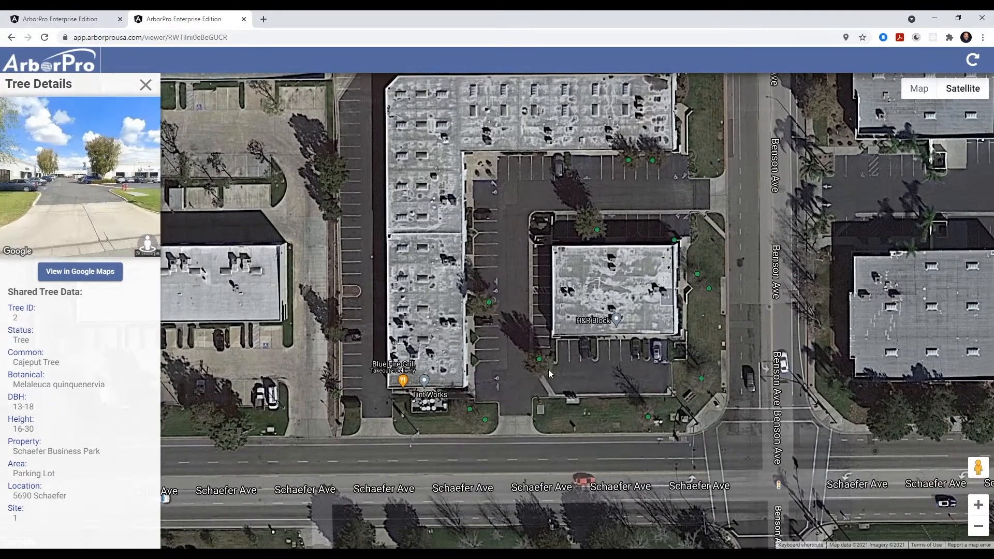
pyautogui.click(443, 372)
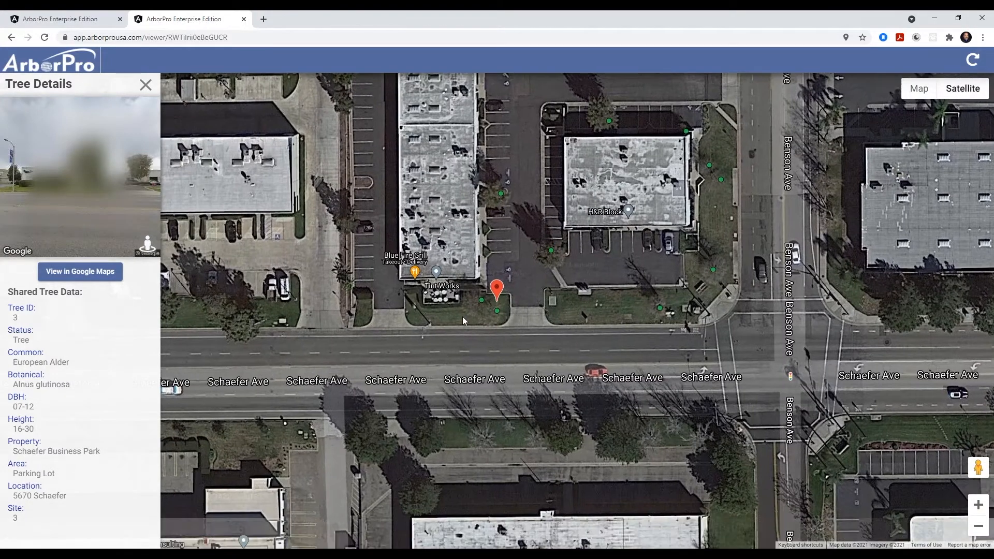
pyautogui.click(481, 301)
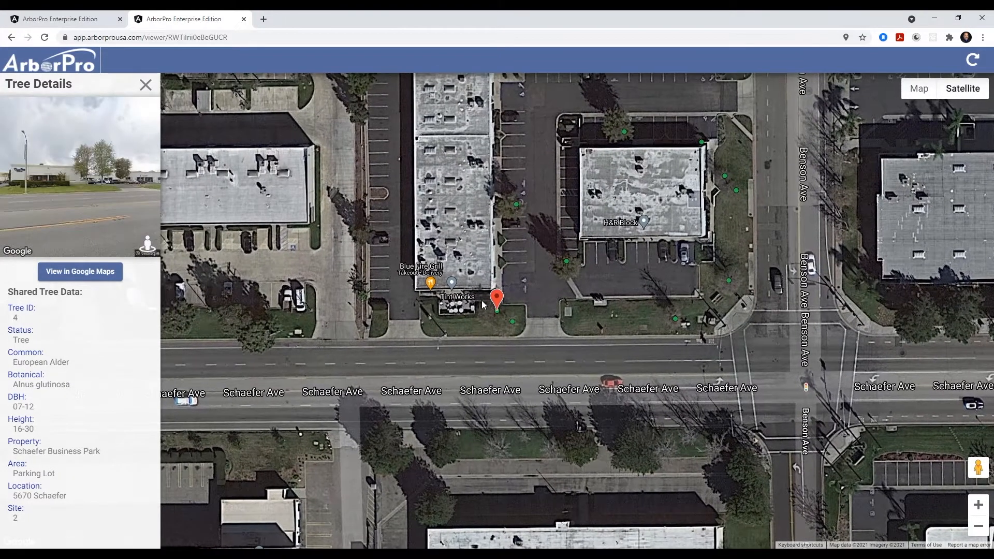
pyautogui.click(676, 317)
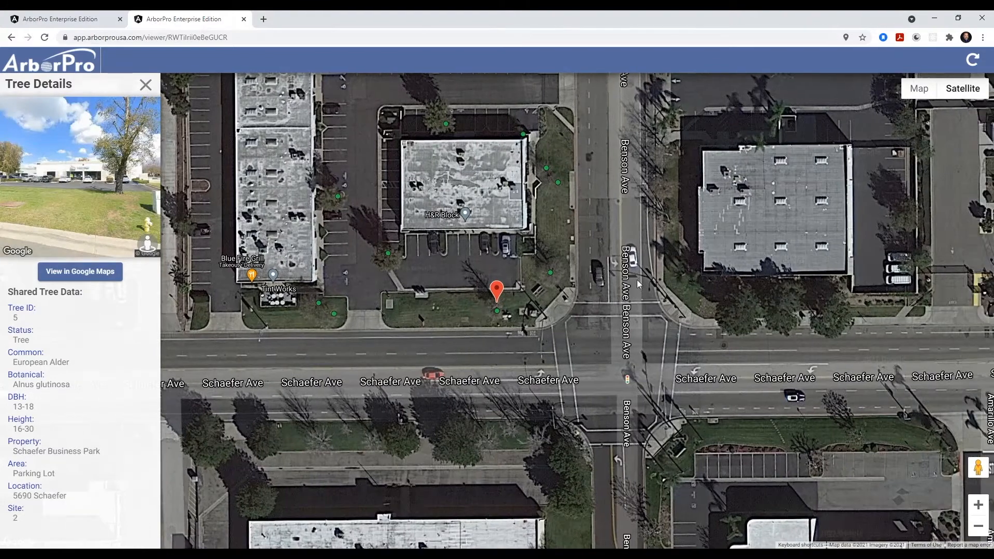
pyautogui.click(550, 273)
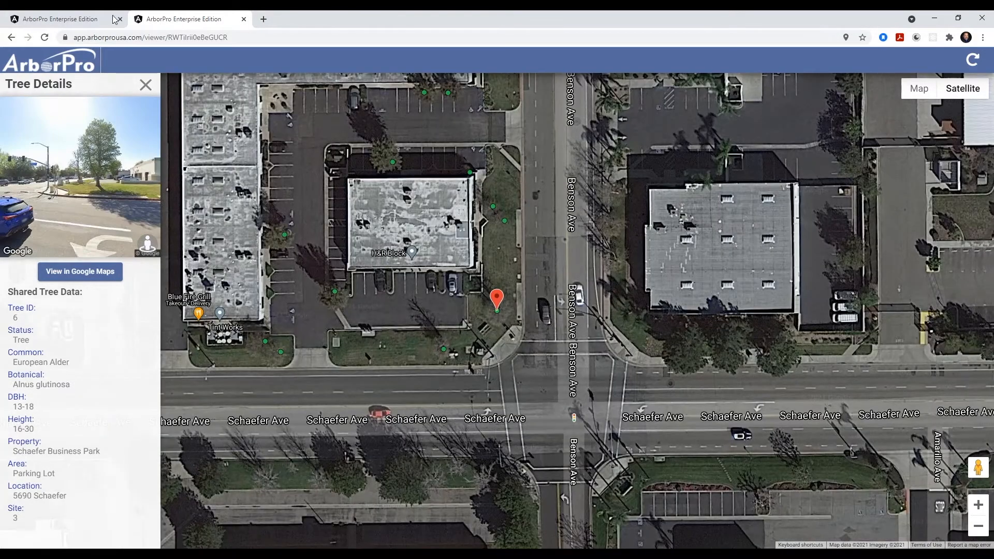
pyautogui.click(444, 349)
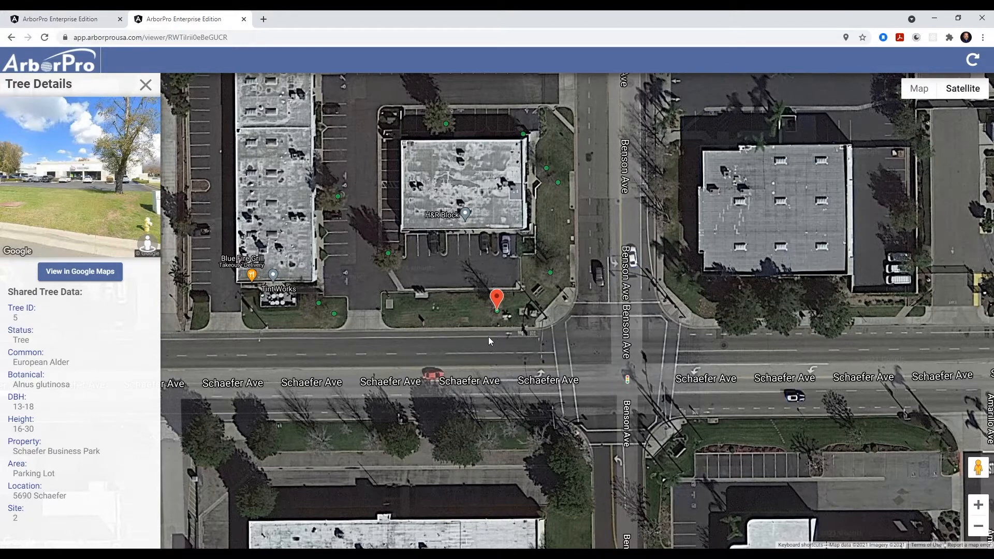
# - Return to the main ArborPro tab and close the Create Link and Community Viewer panels
pyautogui.click(67, 21)
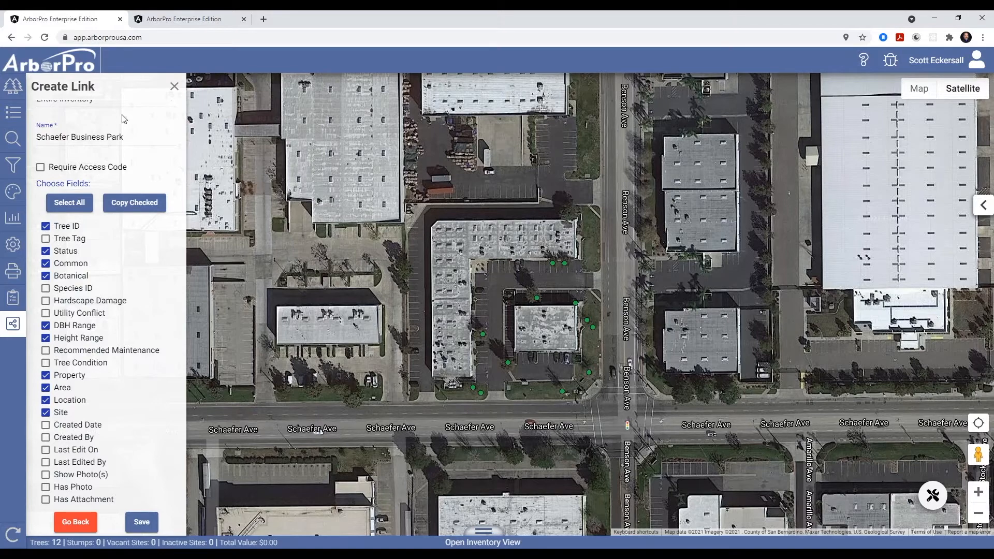
pyautogui.click(172, 88)
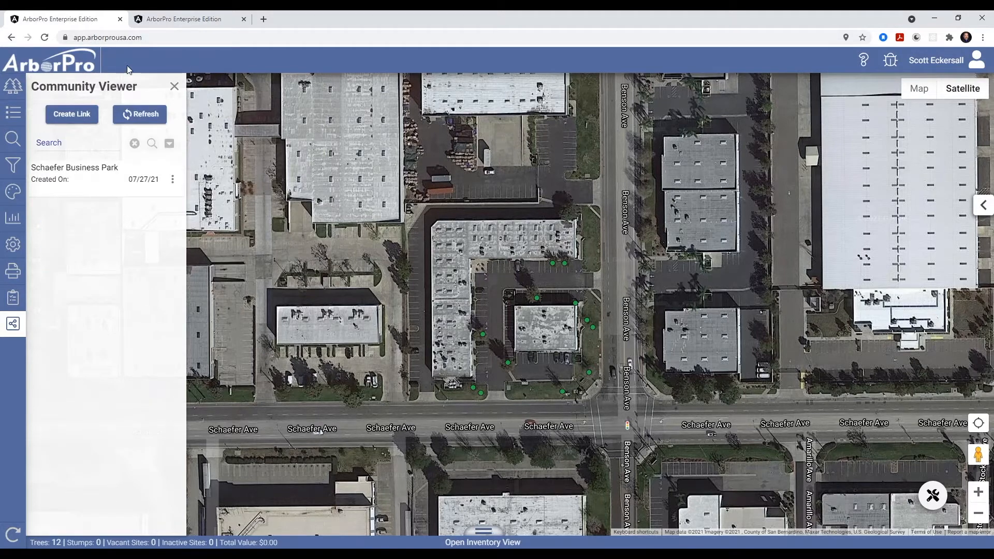
pyautogui.click(174, 88)
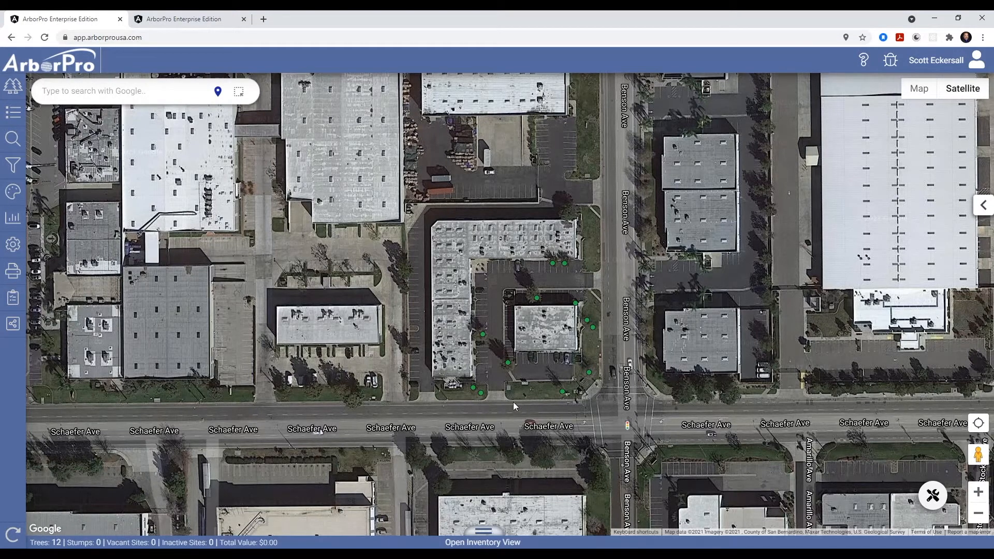
# - Draw a polygon selection around the trees along Benson Ave and Schaefer Ave and confirm it
pyautogui.click(933, 496)
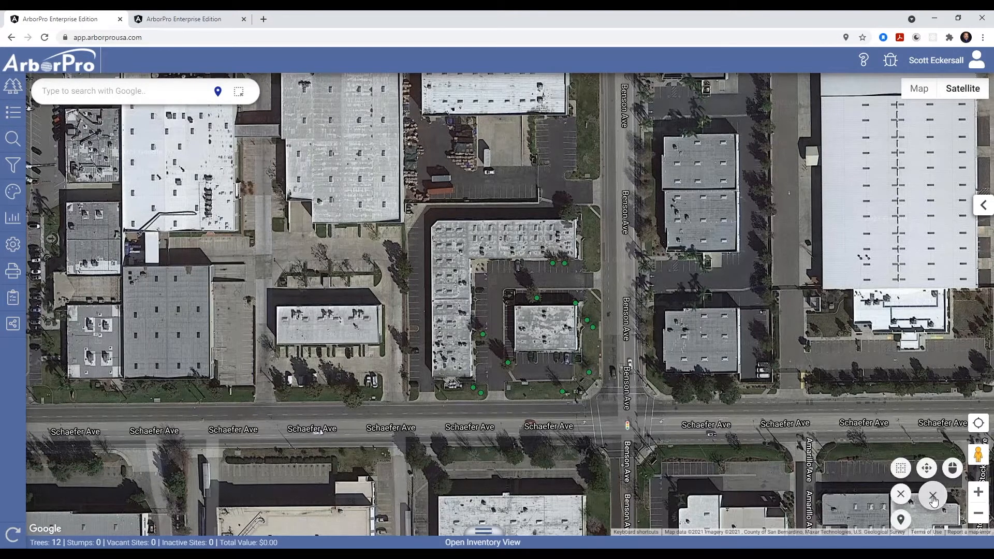
pyautogui.click(912, 477)
pyautogui.moveTo(531, 320); pyautogui.dragTo(663, 416)
pyautogui.moveTo(615, 396); pyautogui.dragTo(422, 424)
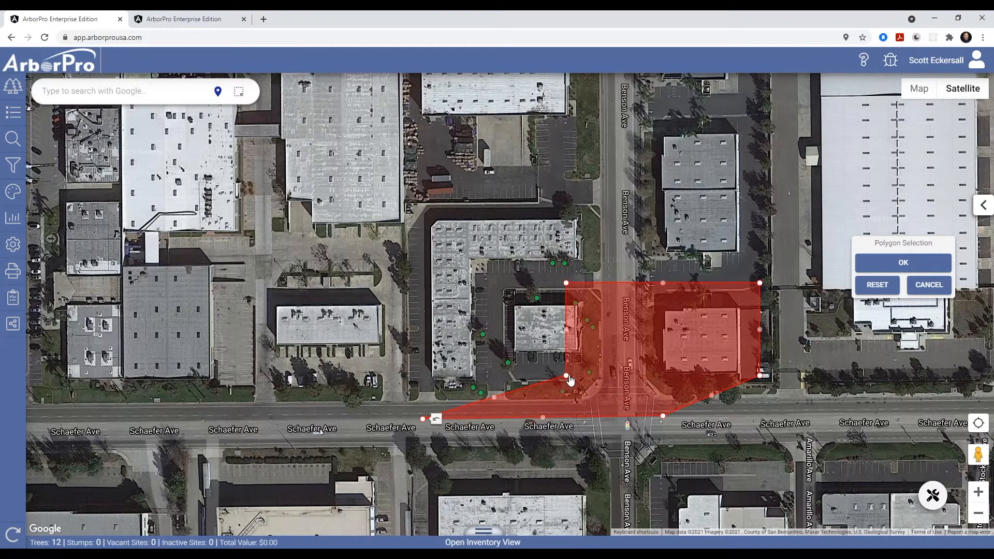
pyautogui.moveTo(495, 399); pyautogui.dragTo(425, 380)
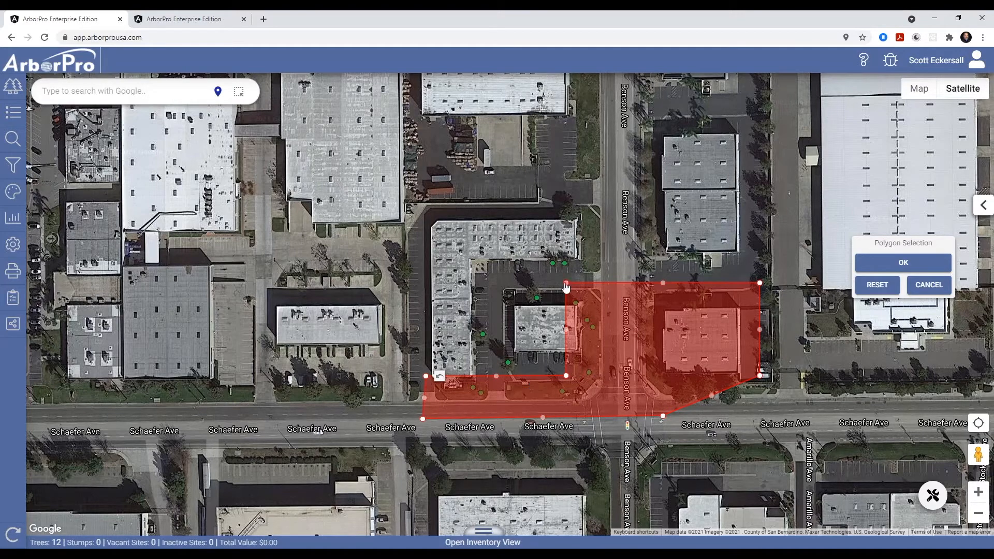
pyautogui.moveTo(566, 283); pyautogui.dragTo(581, 309)
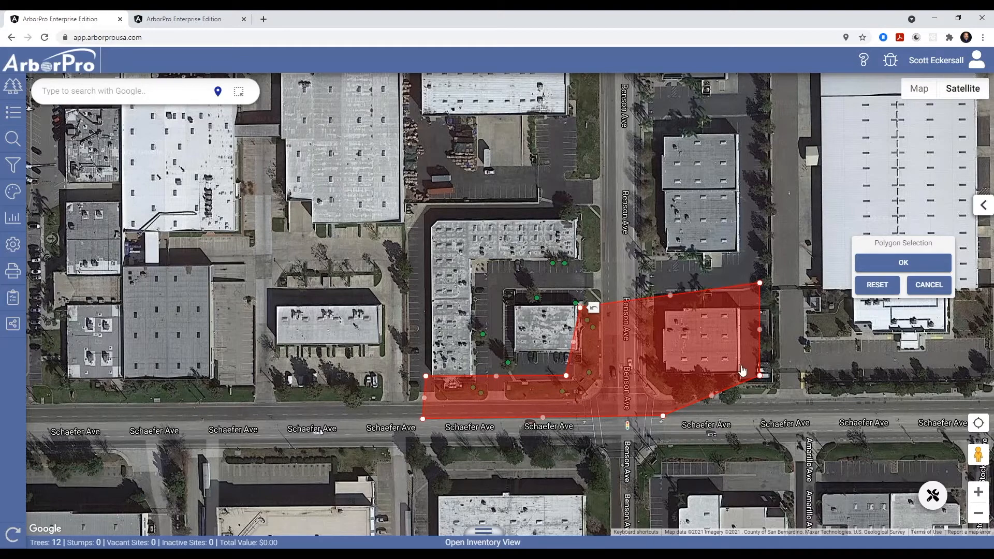
pyautogui.click(919, 263)
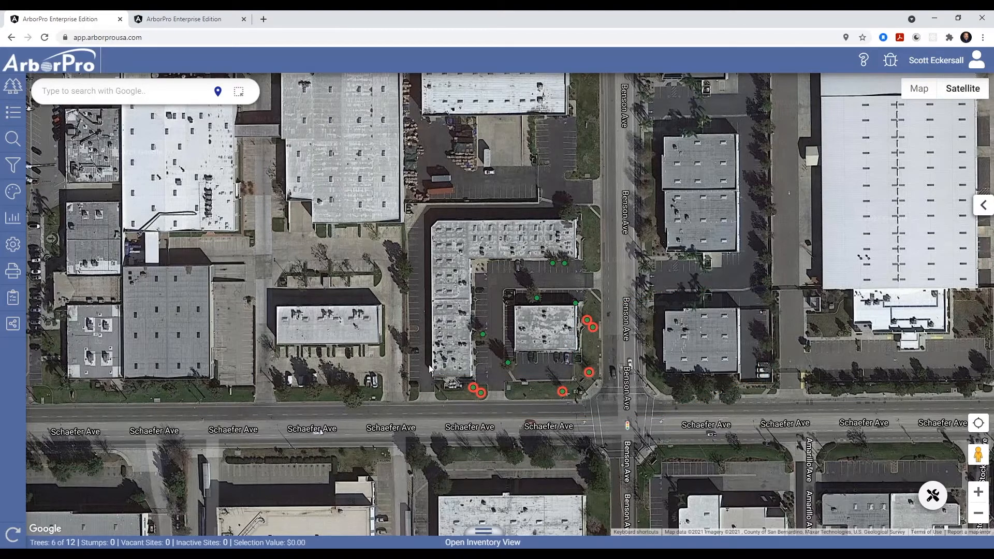
# - Create a new Map Selection link named Schaefer Business Park - Alders and enable Require Access Code
pyautogui.click(13, 323)
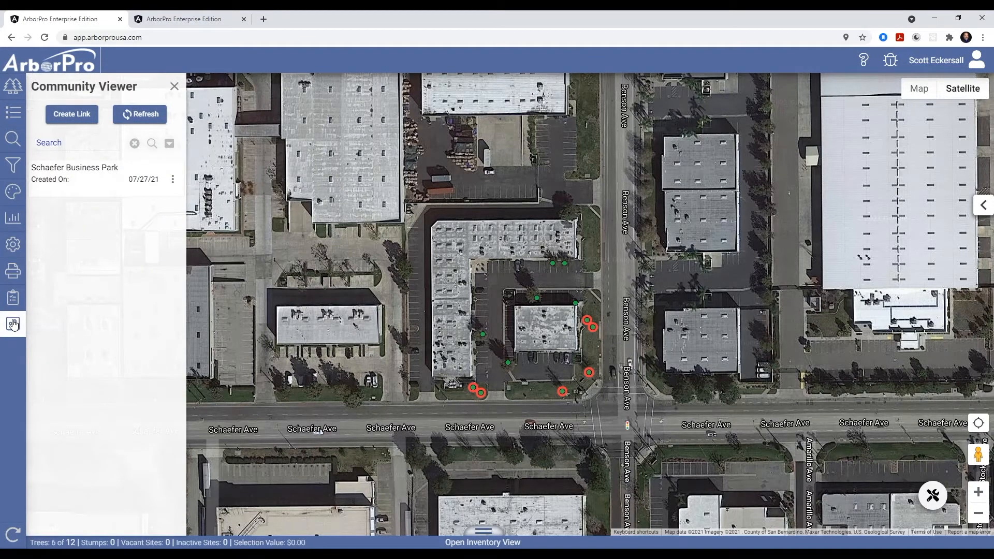
pyautogui.click(69, 118)
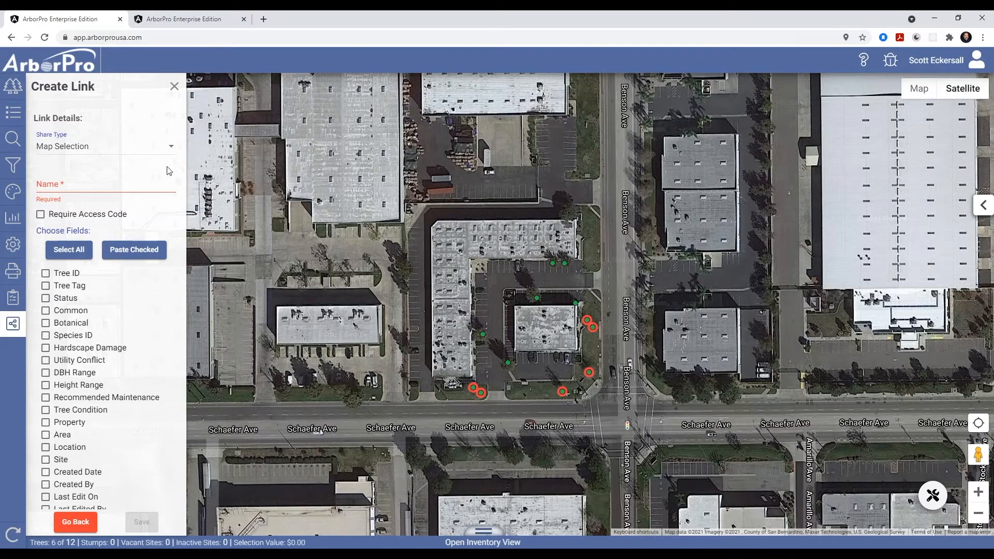
pyautogui.click(82, 183)
pyautogui.write('S')
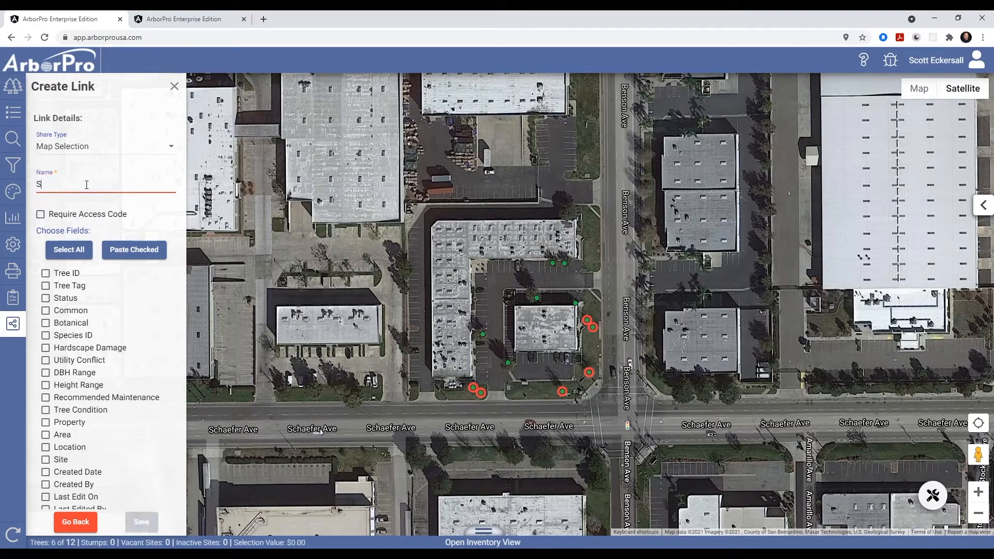
pyautogui.write('chaefer Business Park')
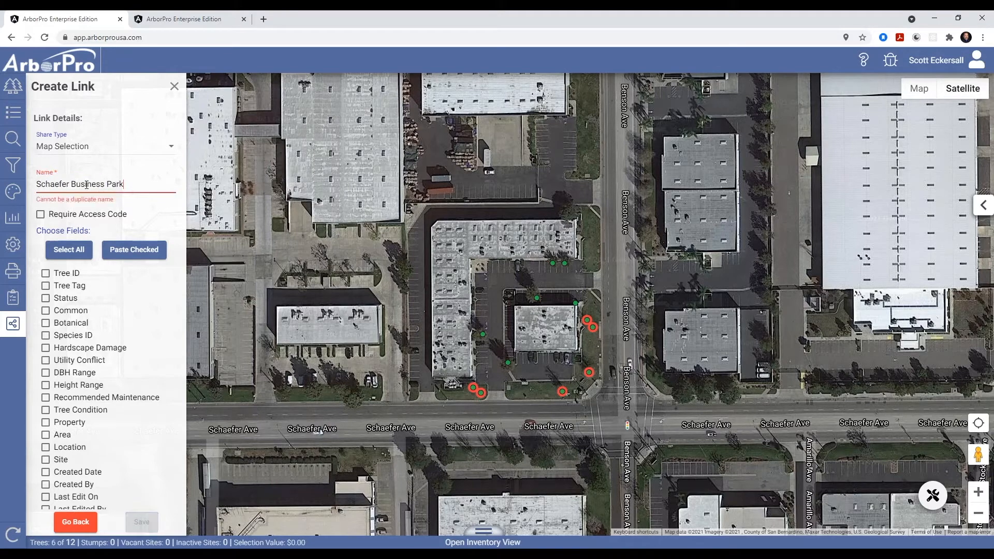
pyautogui.write(' - Alders')
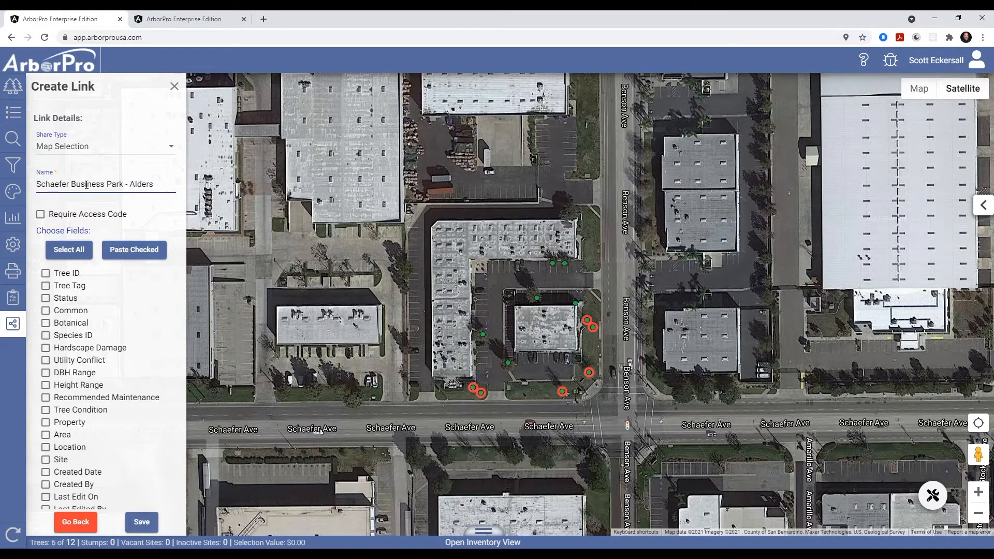
pyautogui.click(40, 215)
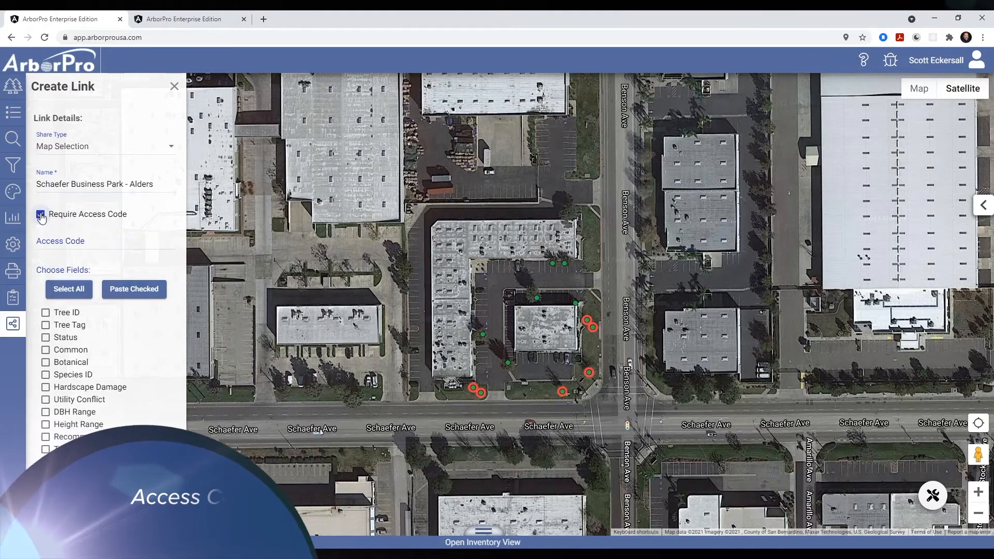
# - Enter the link's access code and select all fields to share
pyautogui.click(100, 238)
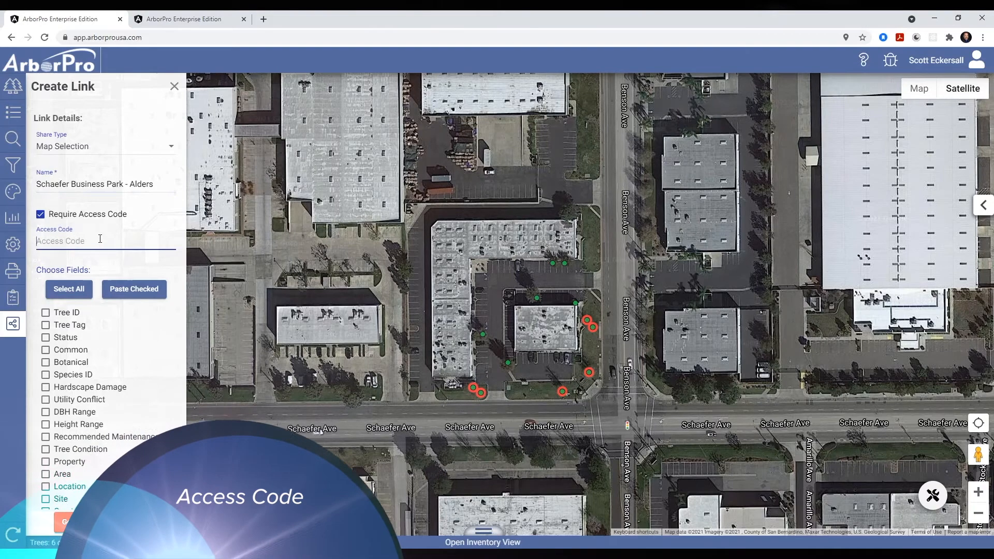
pyautogui.write('Alder')
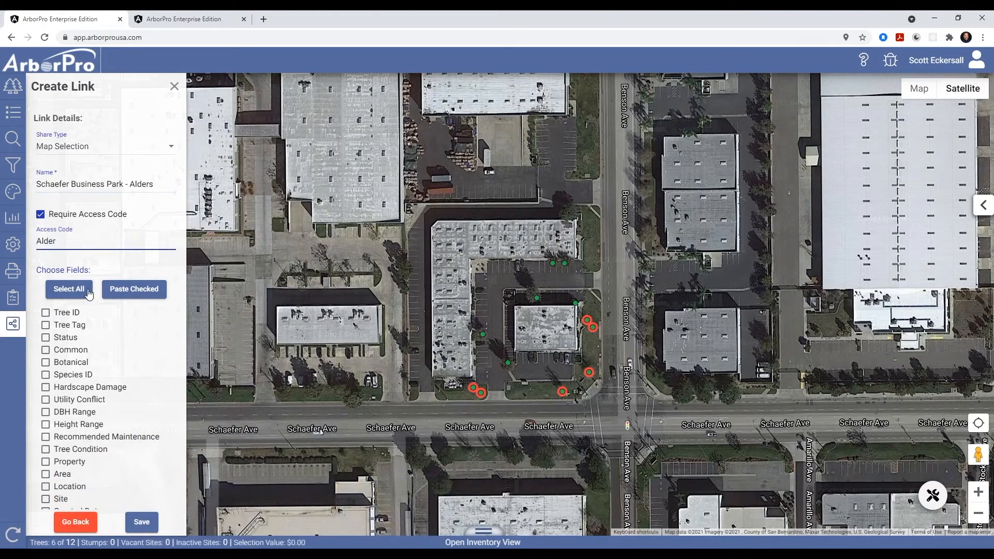
pyautogui.scroll(-2, 80, 415)
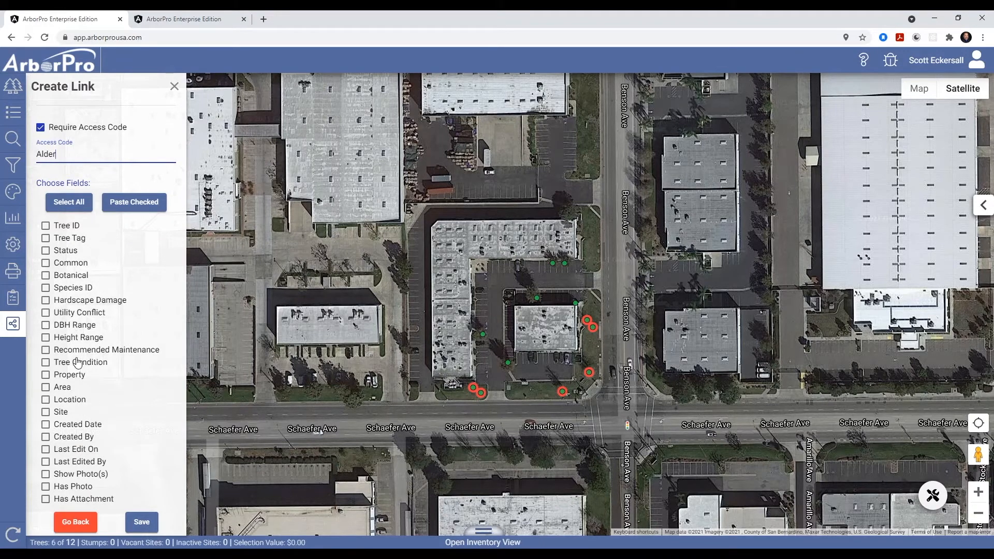
pyautogui.click(72, 203)
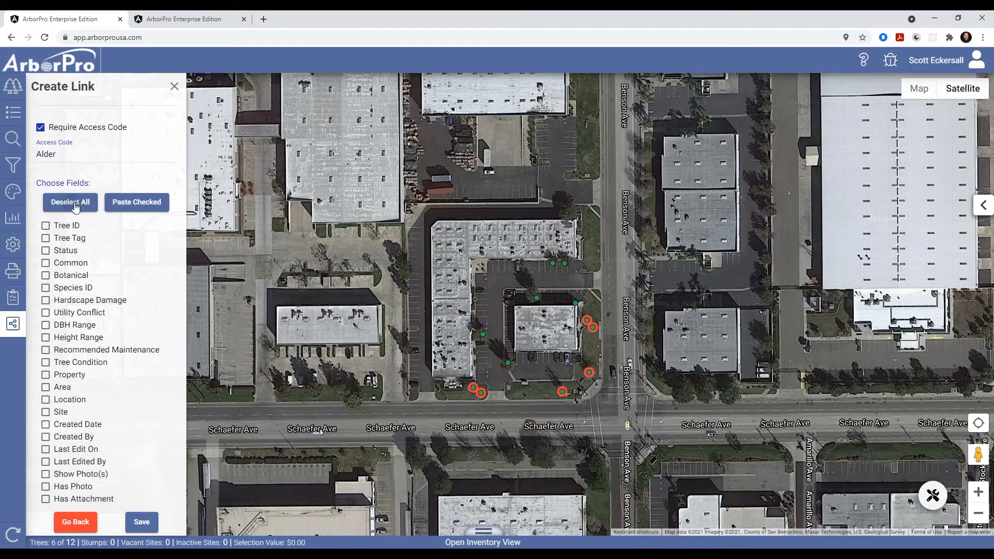
# - Save the Alders link, dismiss the notice and close the Create Link panel
pyautogui.click(138, 524)
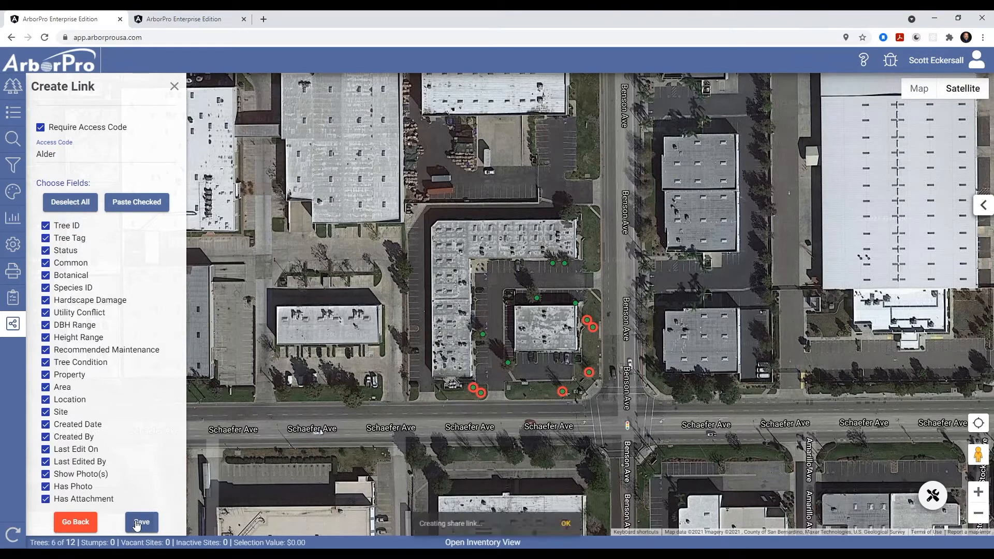
pyautogui.click(569, 524)
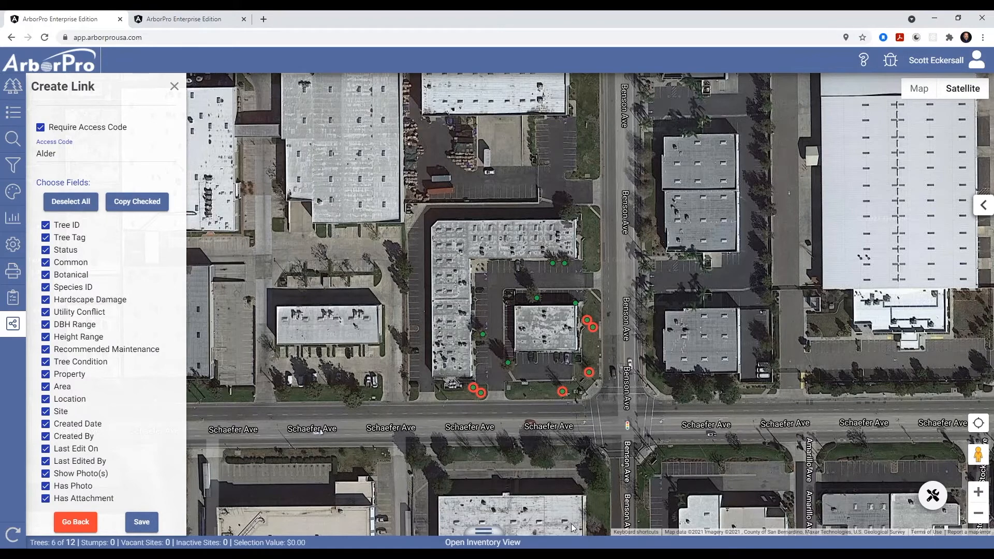
pyautogui.click(174, 87)
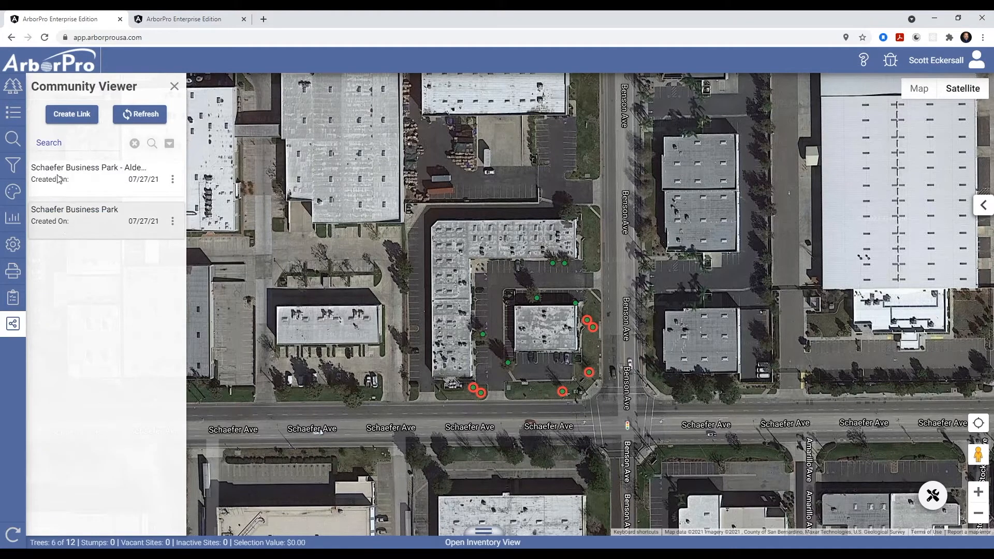
pyautogui.click(174, 87)
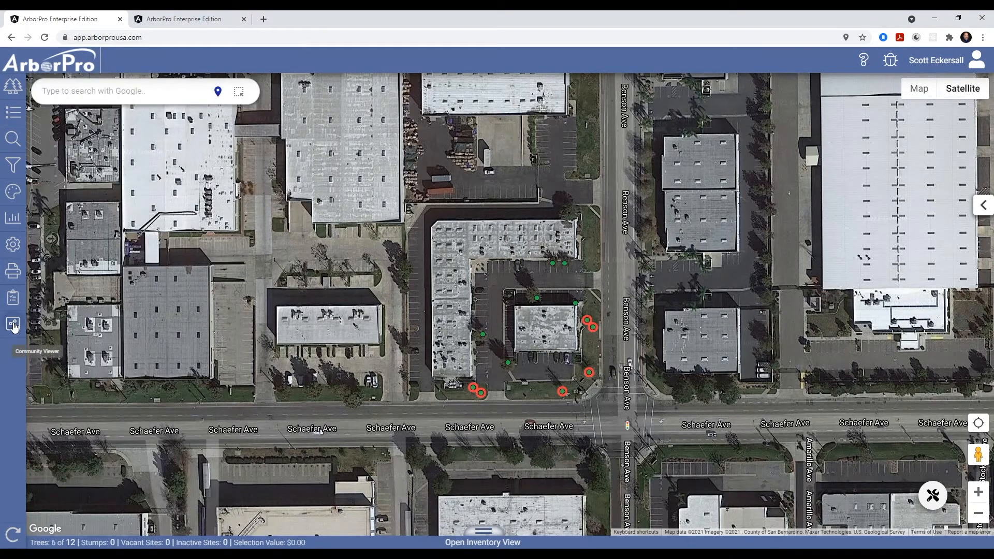
pyautogui.click(14, 325)
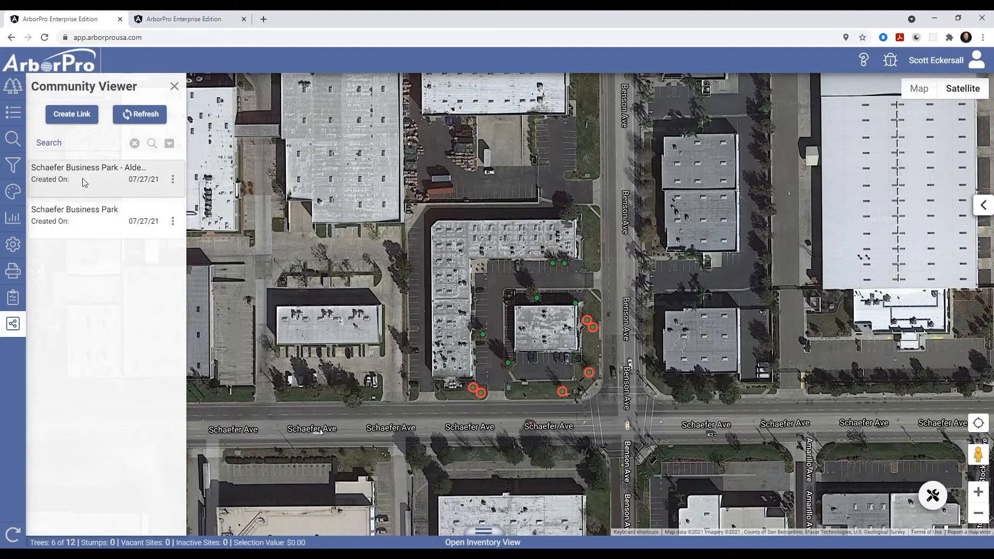
pyautogui.click(174, 222)
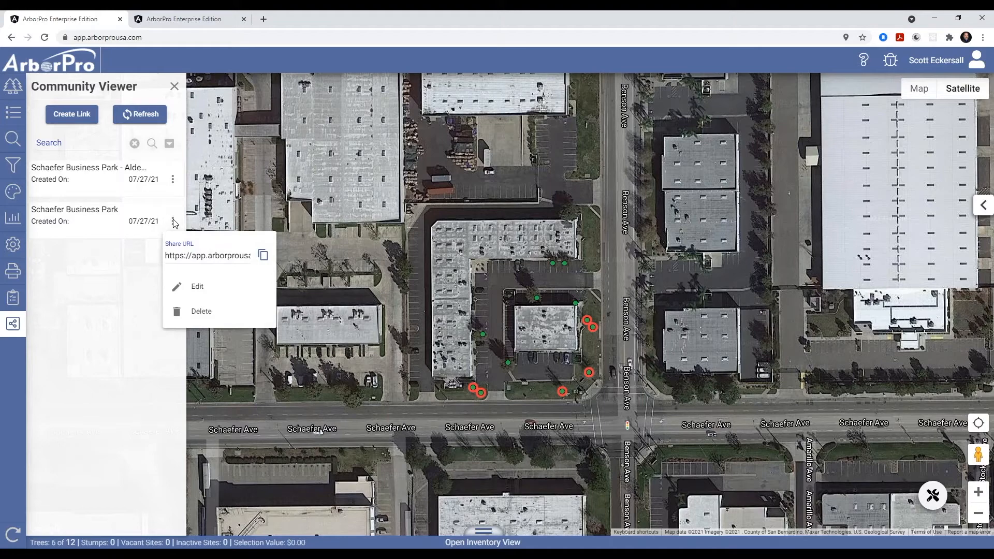
pyautogui.click(76, 288)
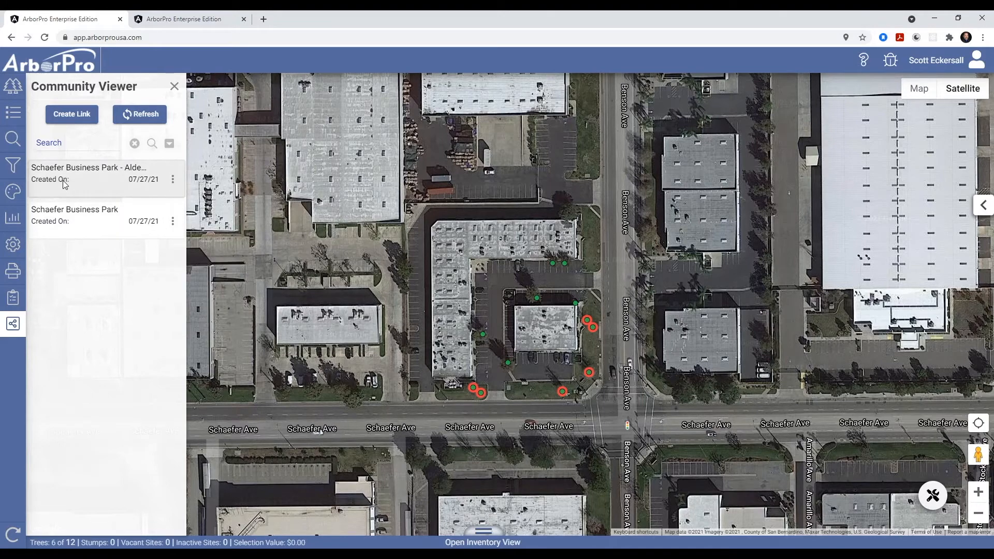
# - Copy the share URL of the Schaefer Business Park - Alders link
pyautogui.click(173, 179)
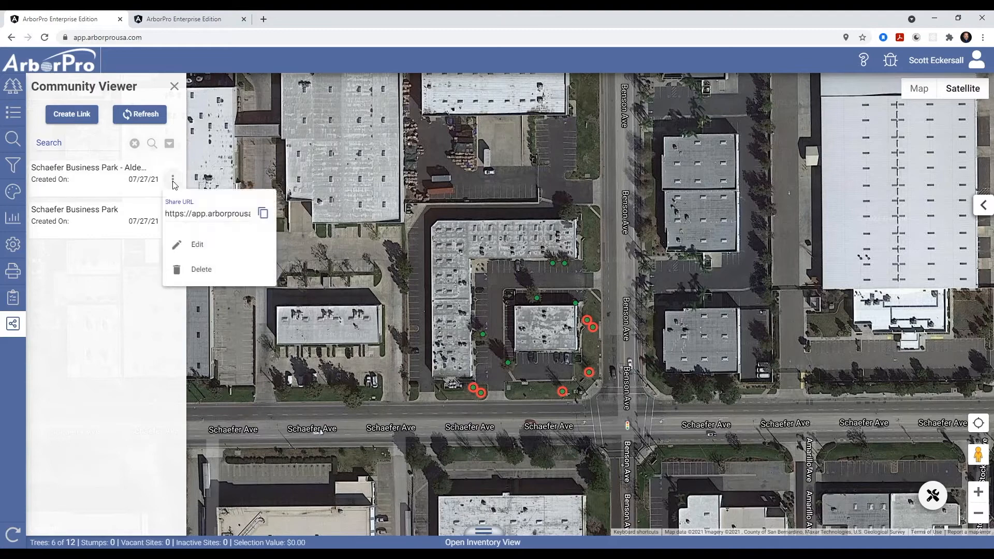
pyautogui.click(264, 218)
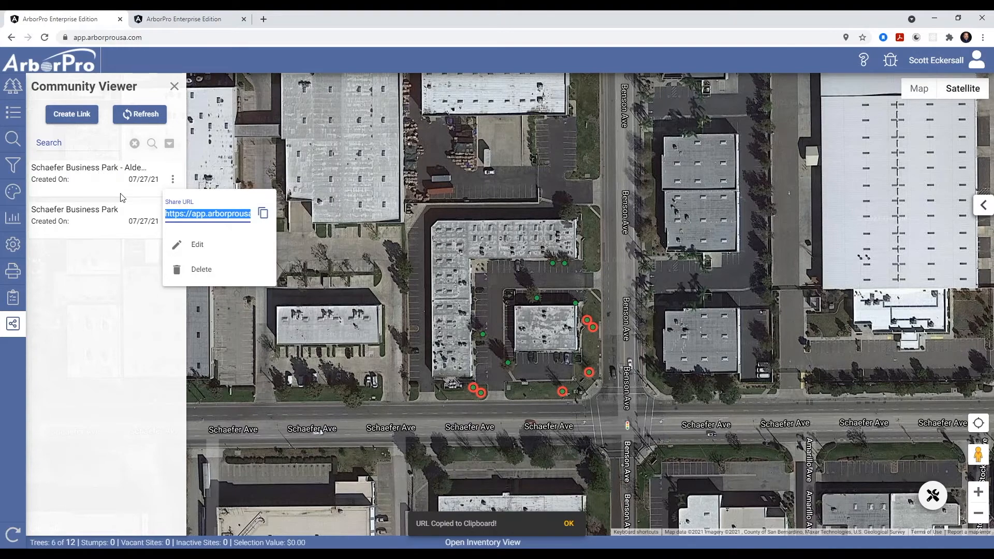
pyautogui.click(101, 312)
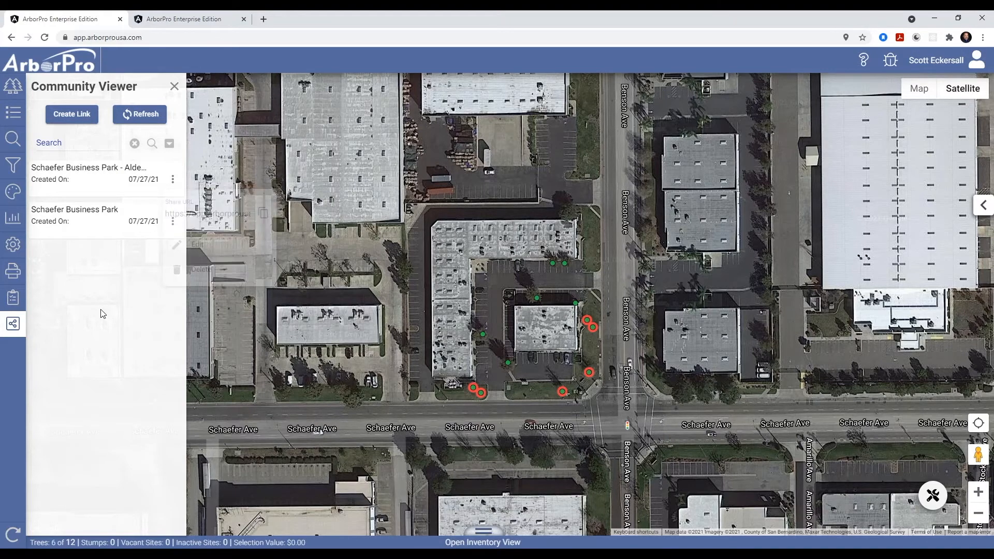
# - Open the copied share URL in a new browser tab
pyautogui.click(264, 22)
pyautogui.hotkey('ctrl', 'v')
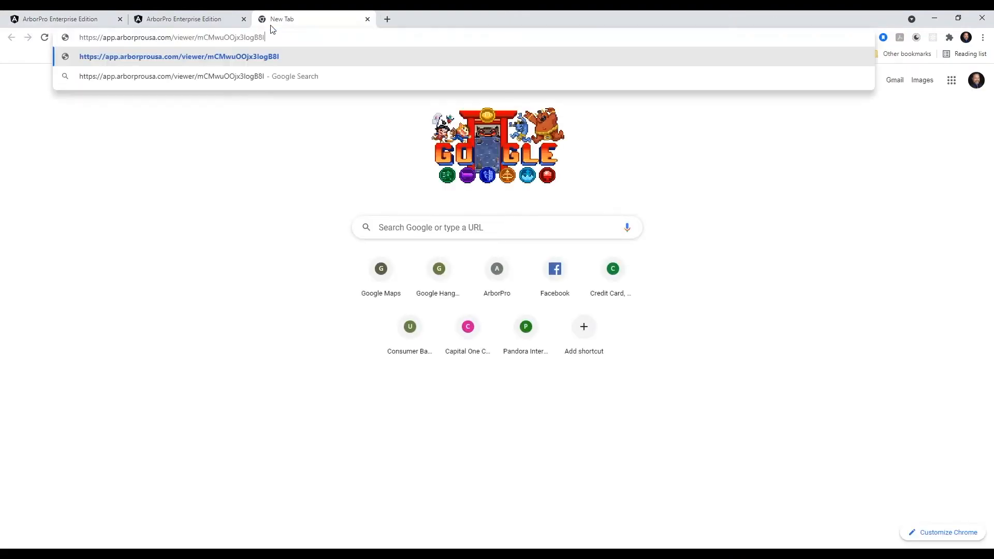
pyautogui.press('Return')
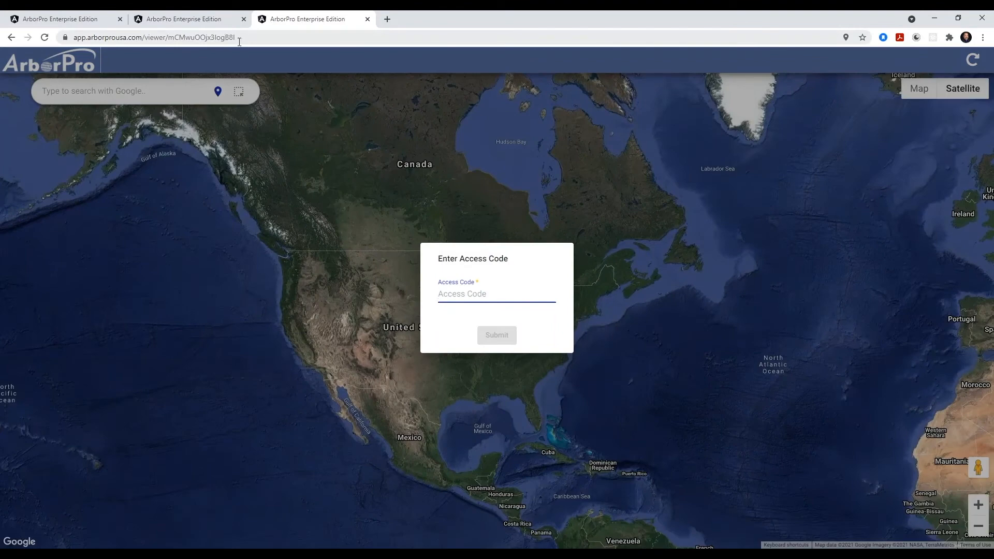
# - Enter the access code in the viewer's access prompt and submit it
pyautogui.click(503, 295)
pyautogui.click(503, 279)
pyautogui.click(491, 295)
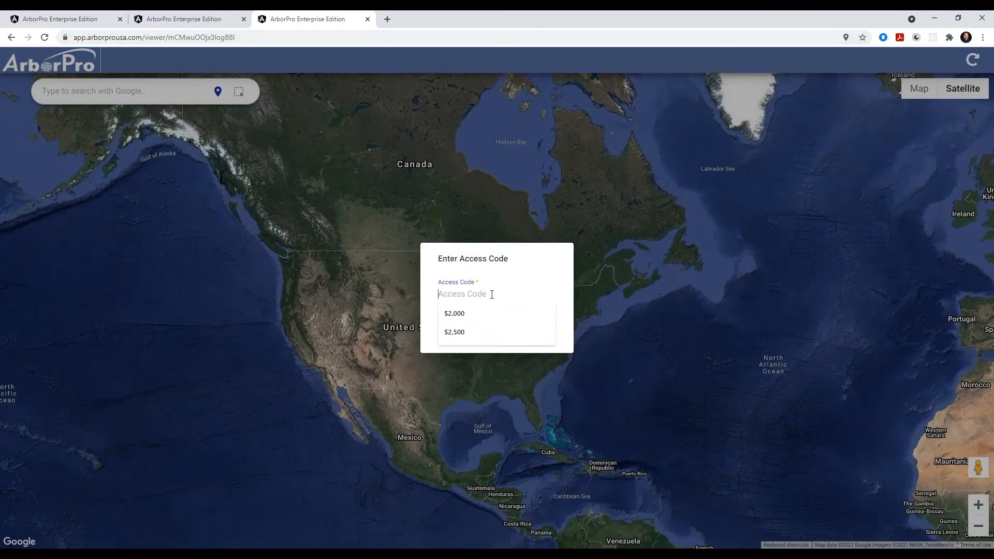
pyautogui.write('Alder')
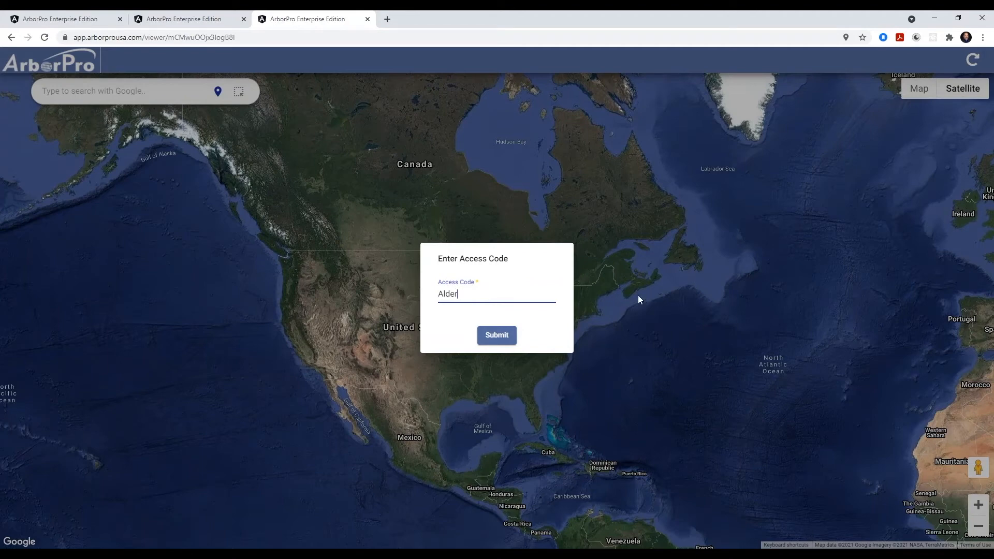
pyautogui.click(503, 337)
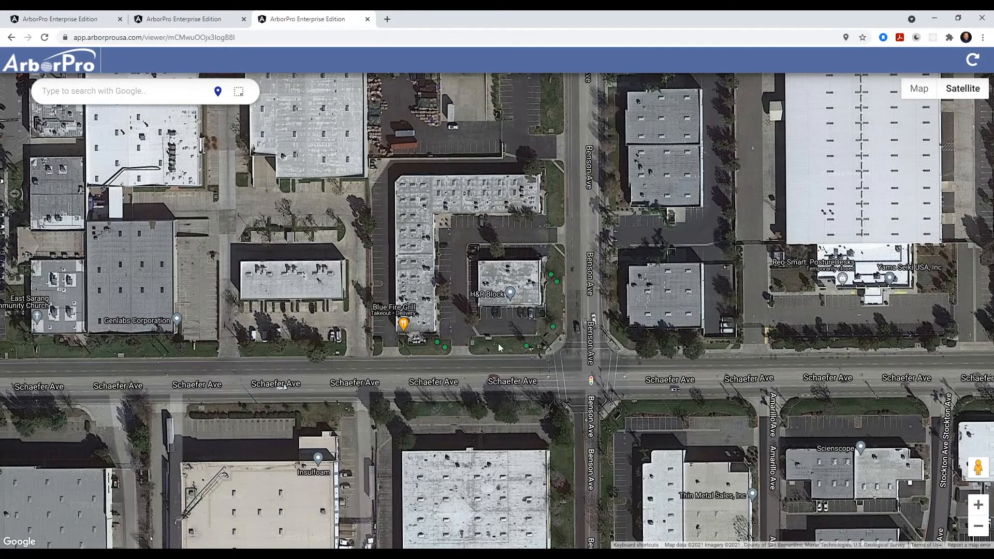
# - Select the tree at the Benson Ave and Schaefer Ave corner and scroll through its shared tree data
pyautogui.click(527, 346)
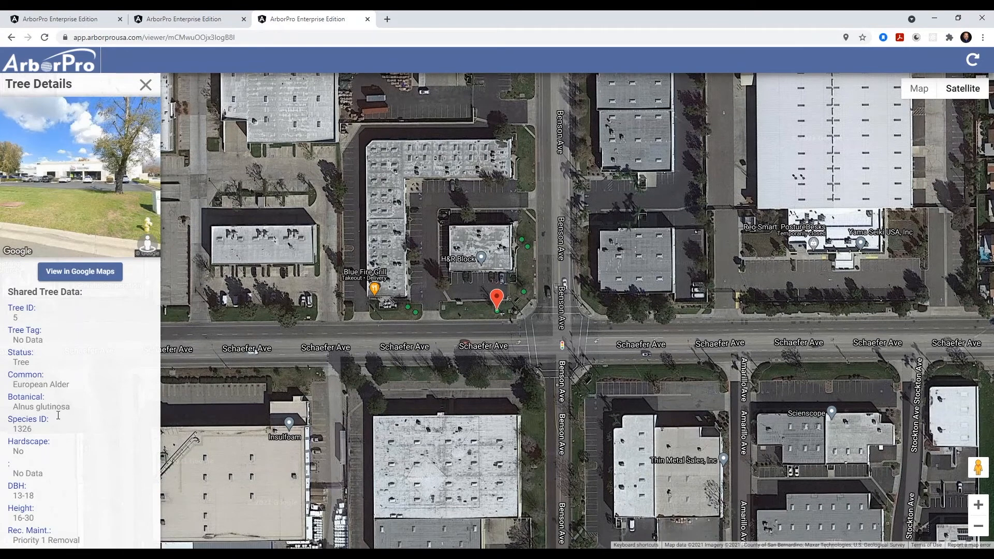
pyautogui.scroll(-3, 59, 440)
pyautogui.scroll(3, 59, 439)
pyautogui.scroll(-1, 54, 404)
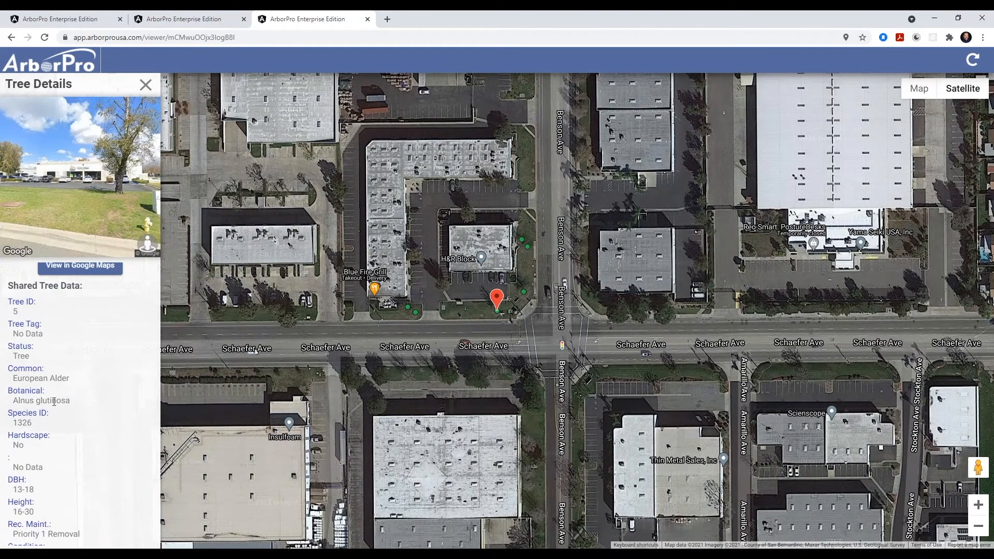
pyautogui.scroll(-1, 47, 411)
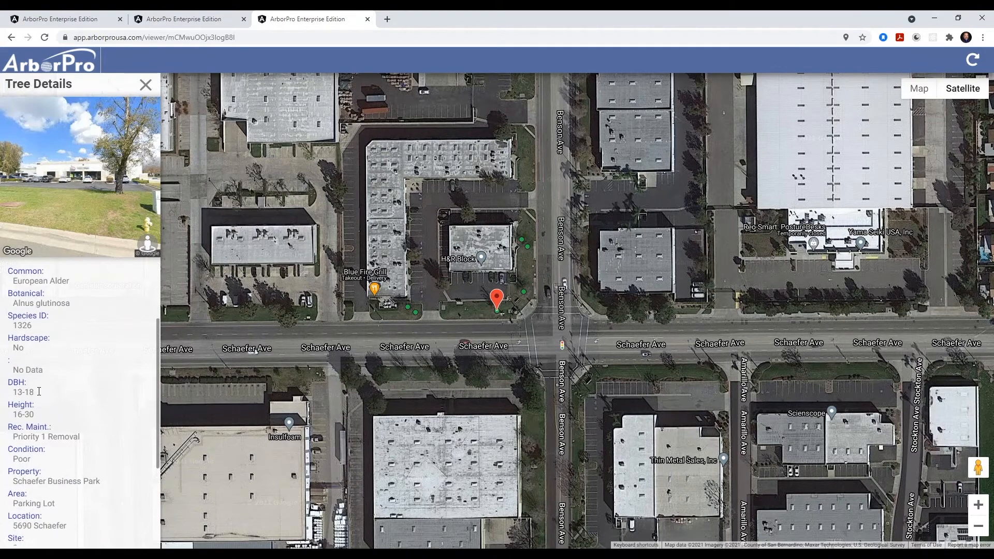
pyautogui.scroll(2, 39, 387)
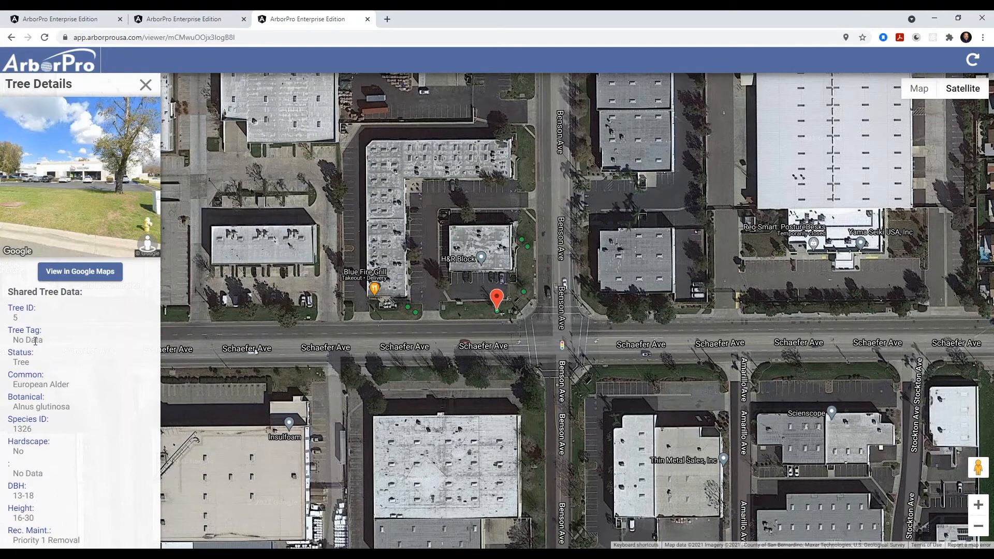
pyautogui.scroll(-3, 35, 340)
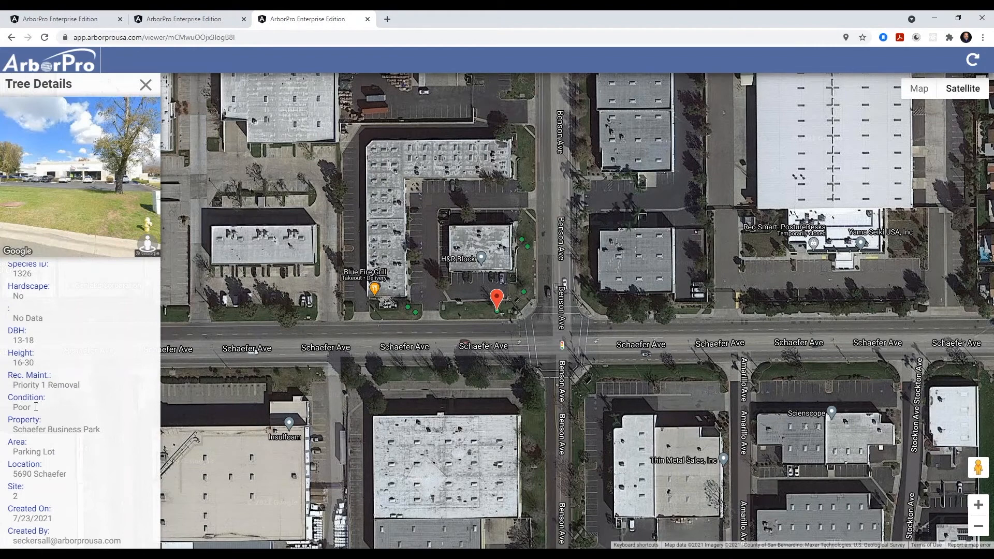
pyautogui.scroll(-2, 63, 460)
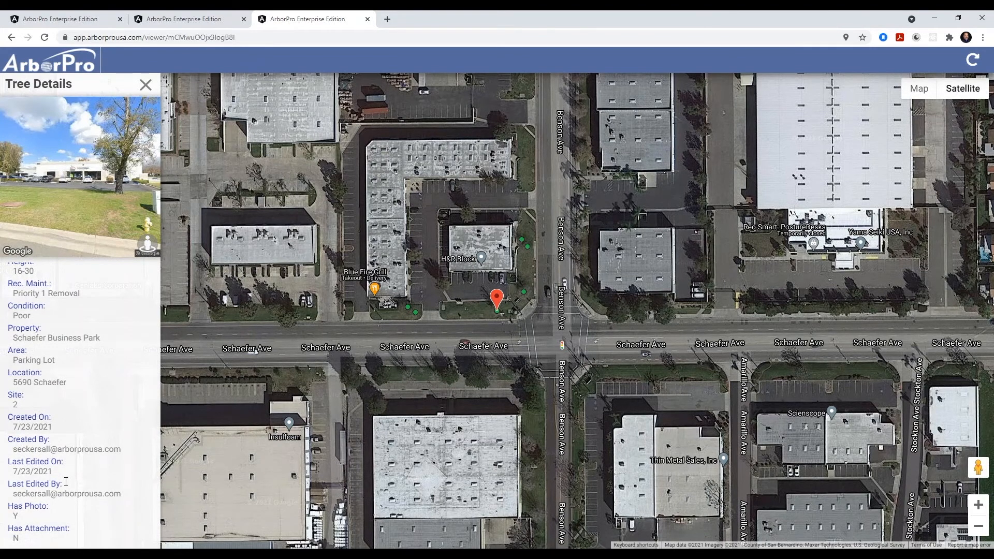
pyautogui.scroll(5, 66, 481)
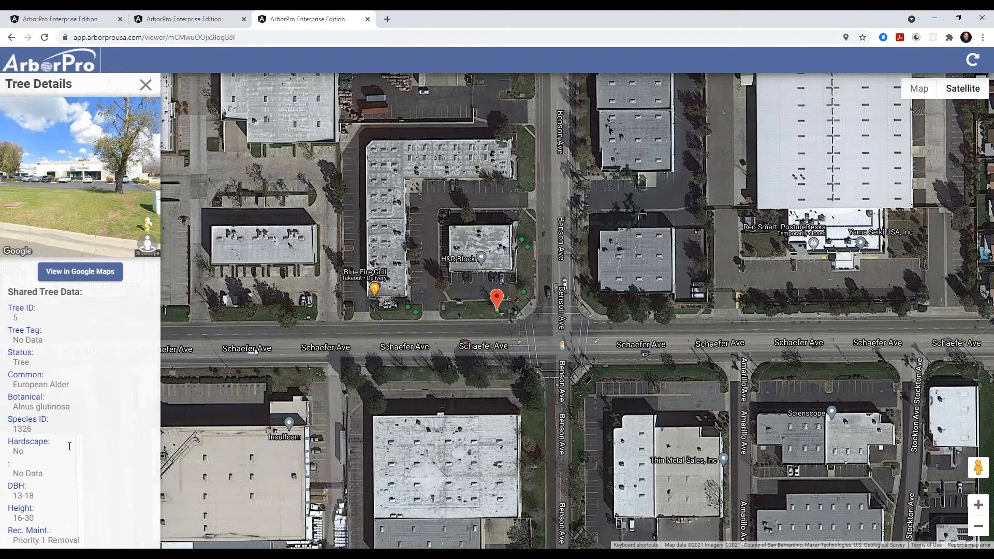
# - Select two more trees along Benson Ave and review their shared details
pyautogui.click(524, 293)
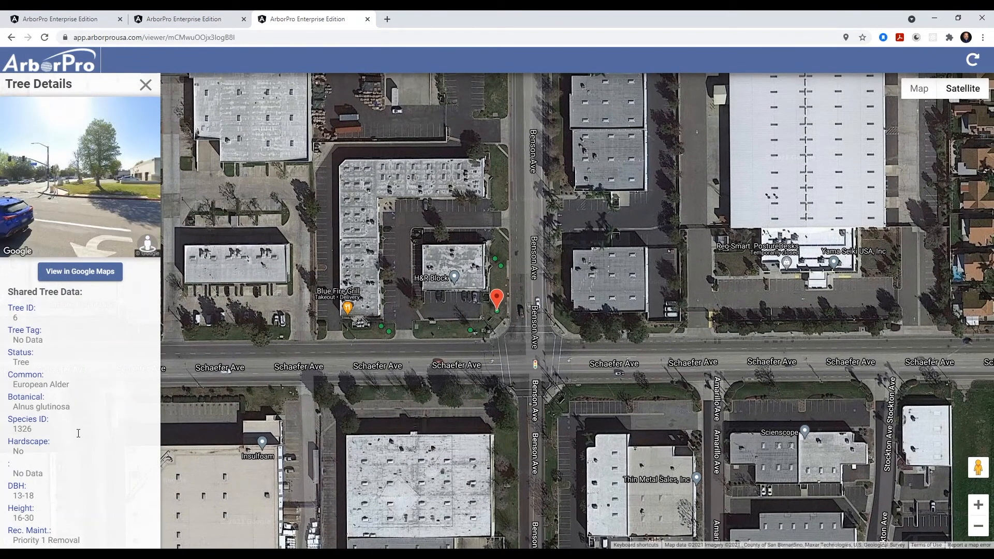
pyautogui.scroll(-3, 78, 433)
pyautogui.scroll(-2, 78, 434)
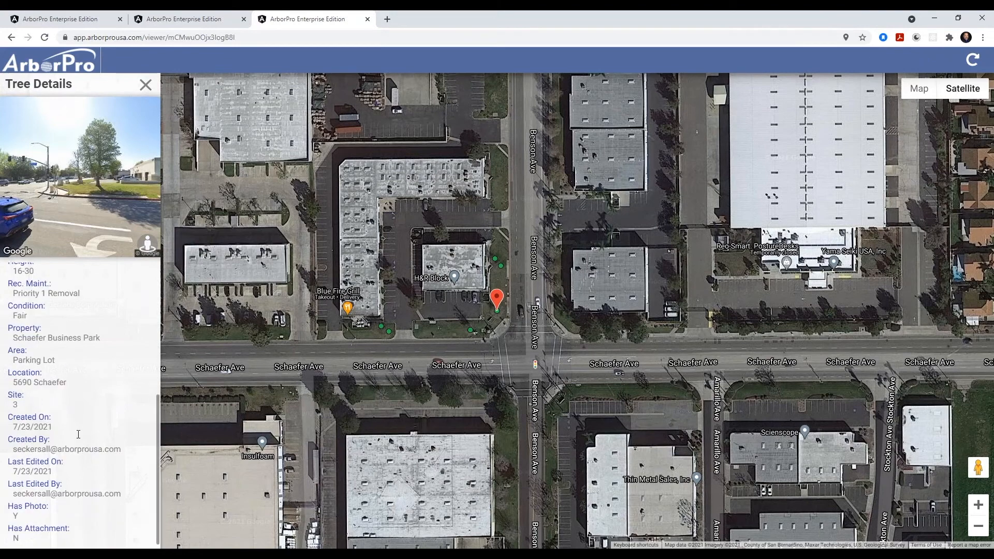
pyautogui.scroll(5, 79, 434)
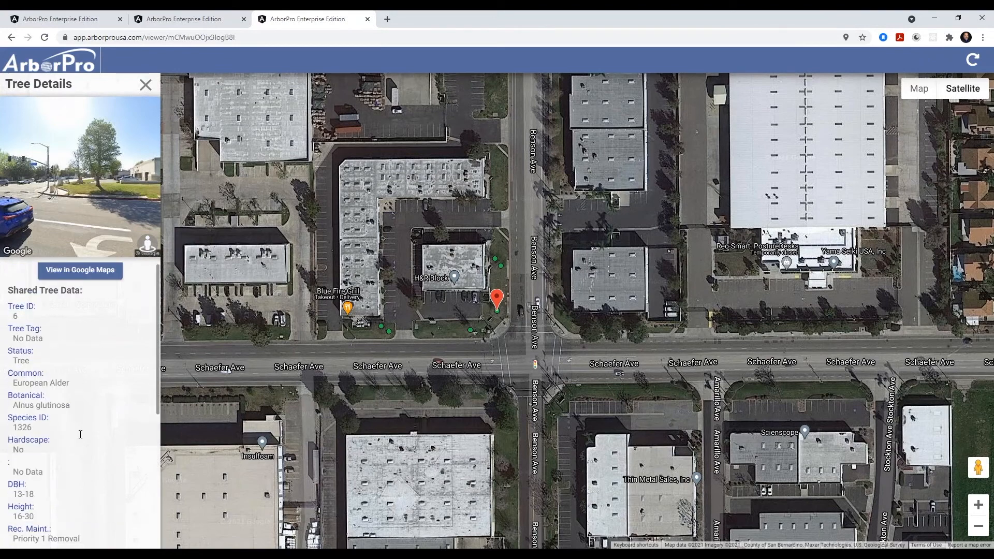
pyautogui.click(500, 266)
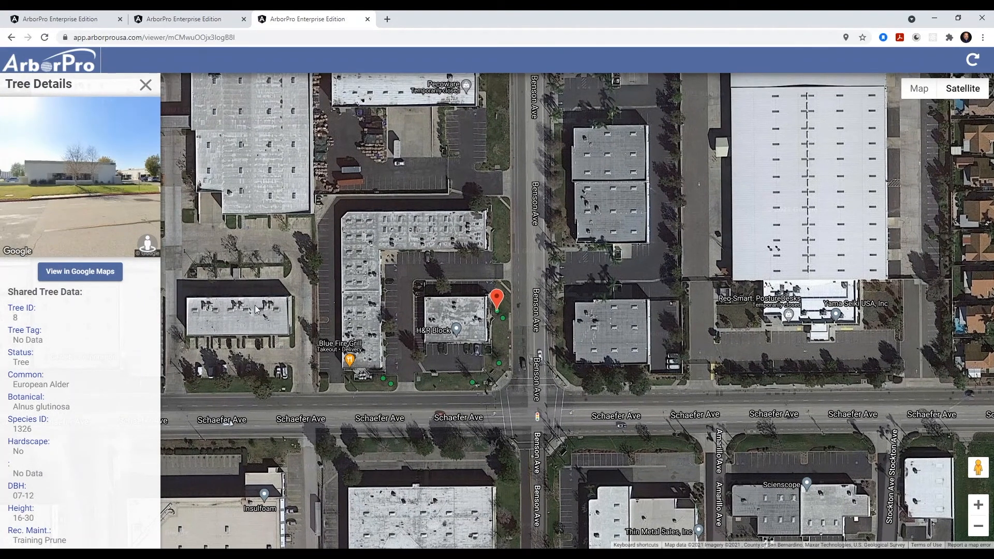
# - Return to the main ArborPro tab and close the Community Viewer panel
pyautogui.click(202, 20)
pyautogui.click(93, 20)
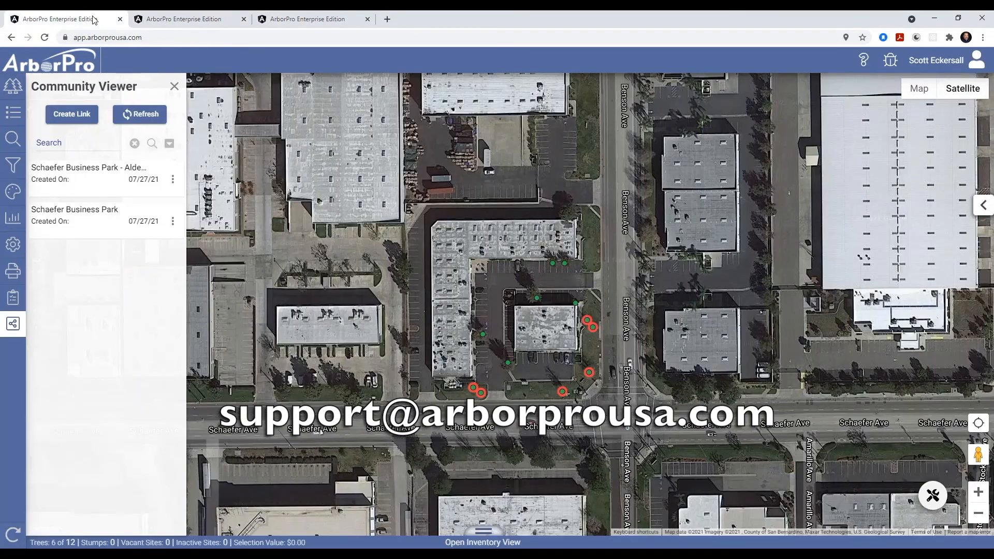
pyautogui.click(174, 87)
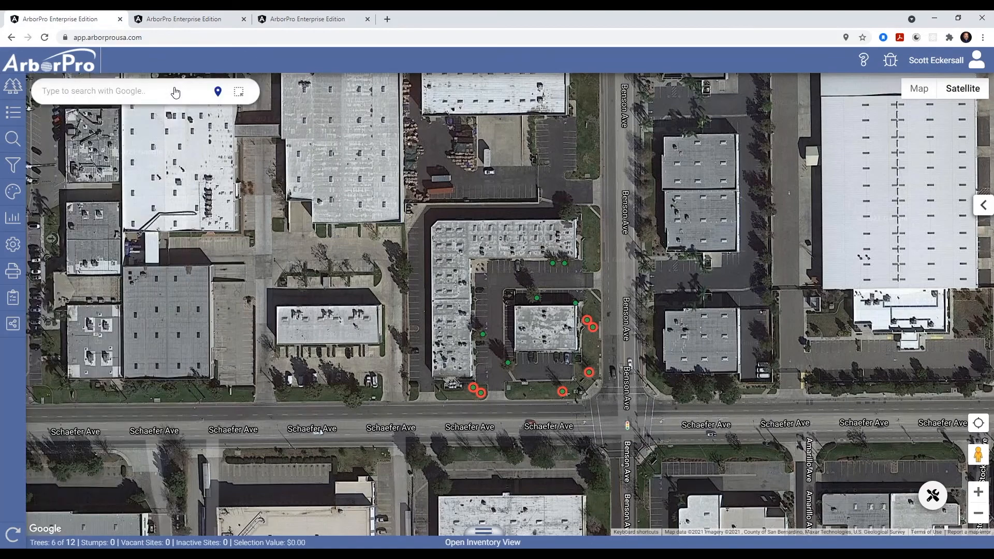